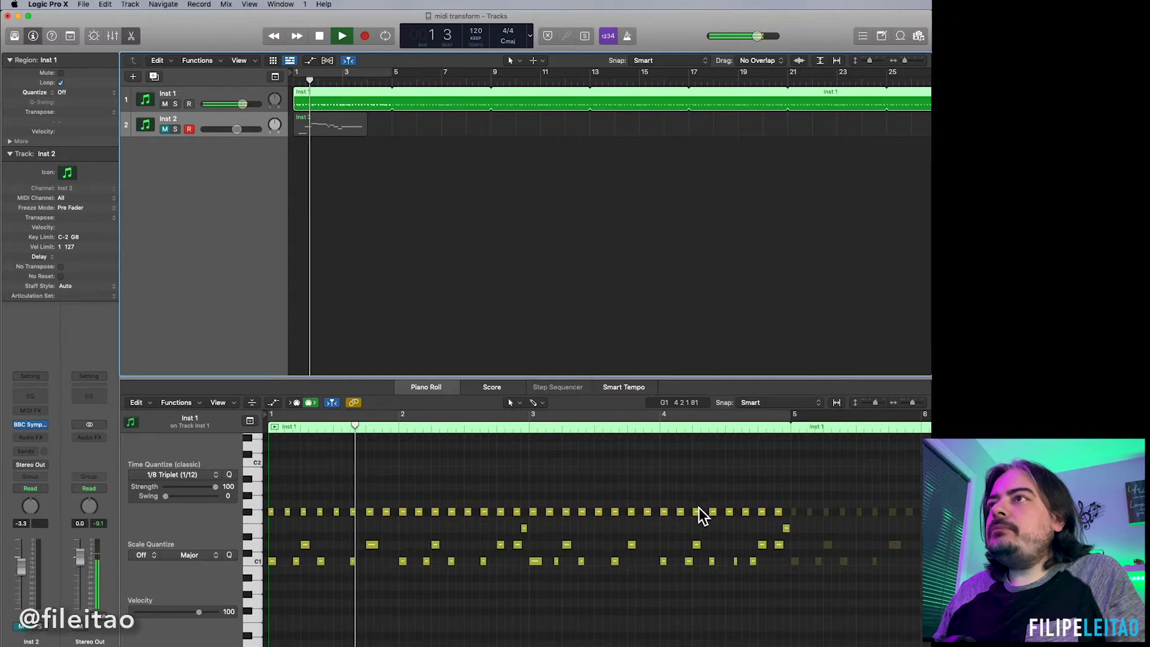
# Step: Stop playback and enlarge the Piano Roll editor, zoomed in on the Inst 1 region's notes
pyautogui.press('super+Right')
pyautogui.click(663, 484)
pyautogui.press('super+Right')
pyautogui.press('space')
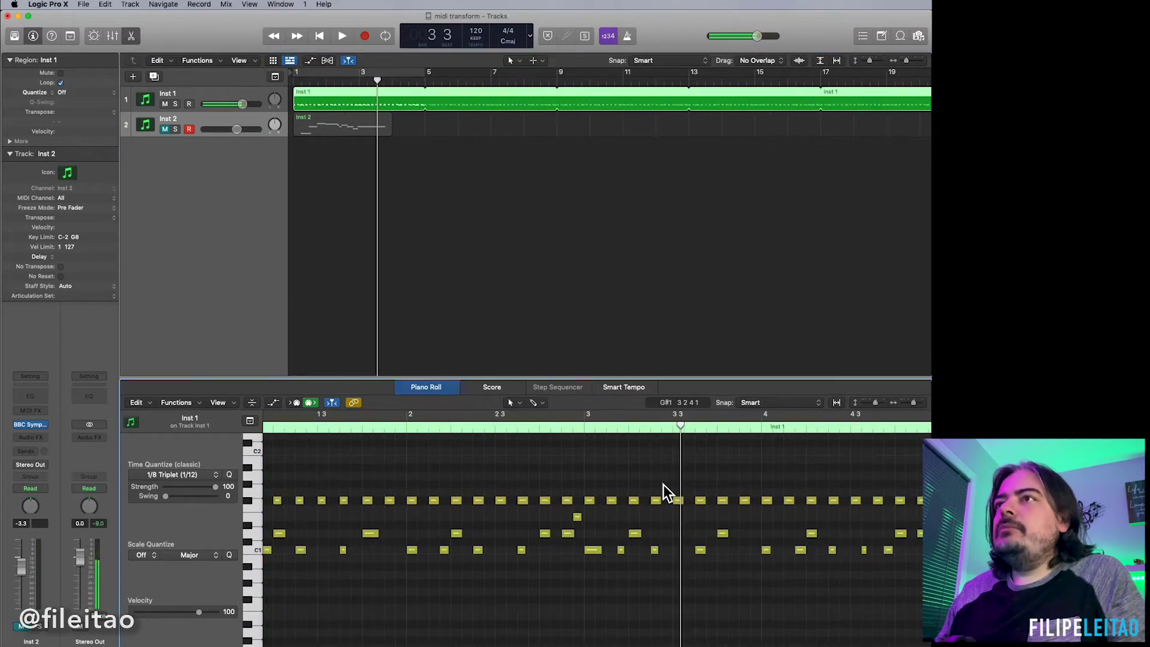
pyautogui.hscroll(-2, 662, 484)
pyautogui.moveTo(723, 386); pyautogui.dragTo(724, 352)
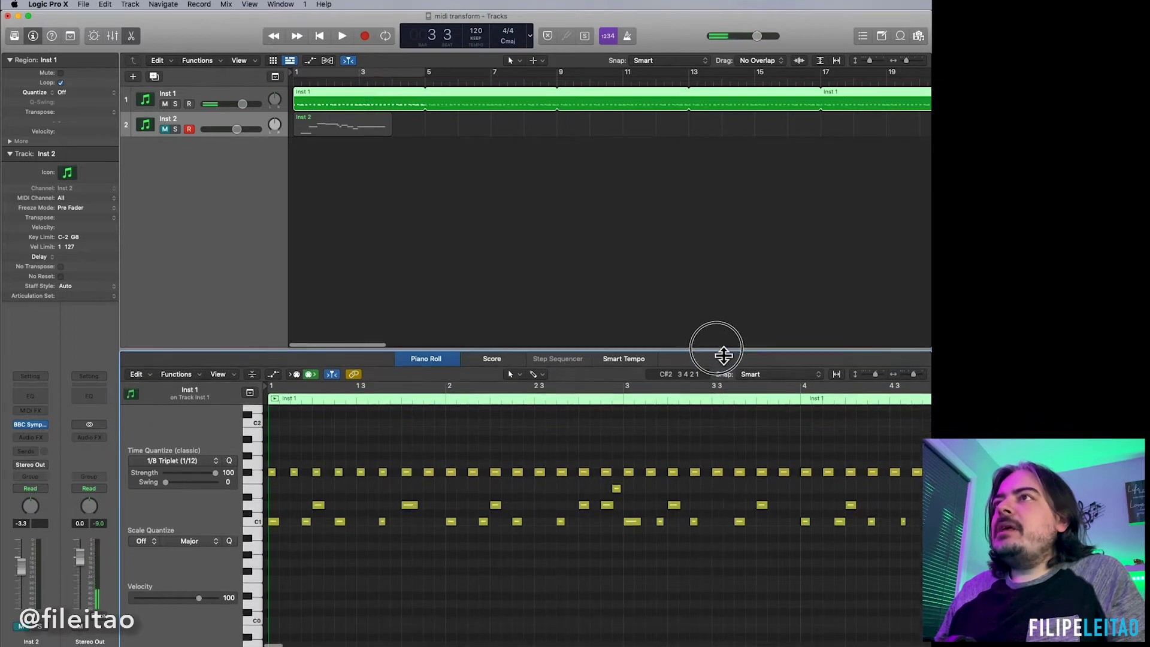
# Step: Look through the Inst 1 region's notes in the Piano Roll up to the end of bar 4
pyautogui.hscroll(3, 802, 456)
pyautogui.hscroll(-3, 790, 456)
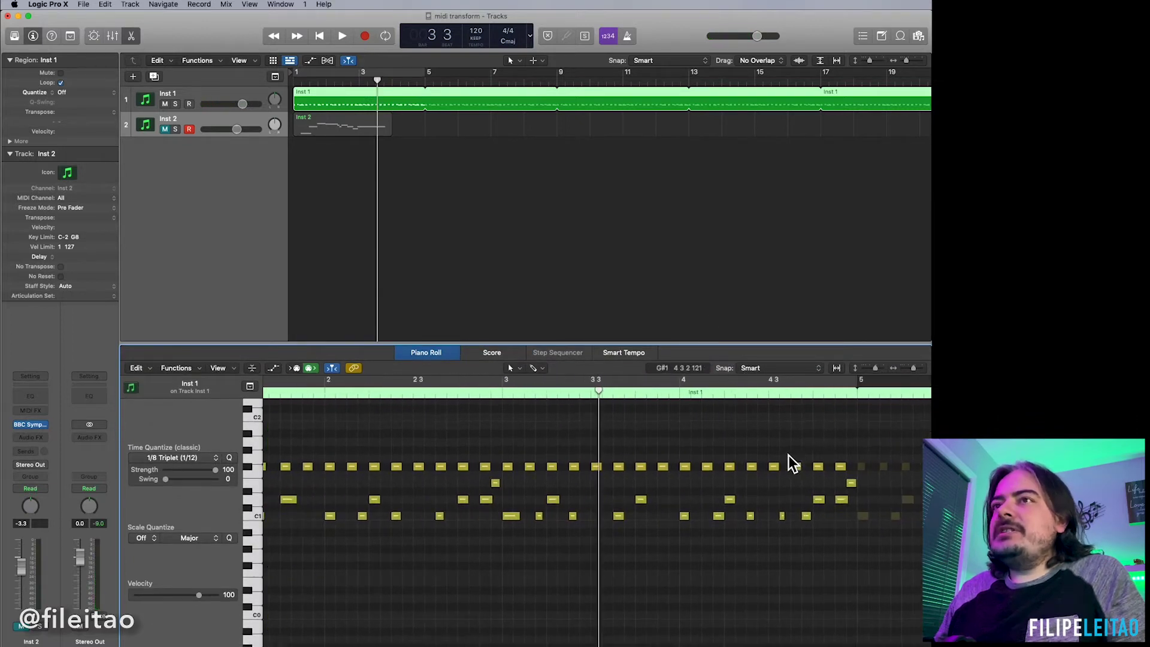
pyautogui.press('a')
pyautogui.scroll(-2, 753, 451)
pyautogui.hscroll(3, 753, 451)
pyautogui.press('a')
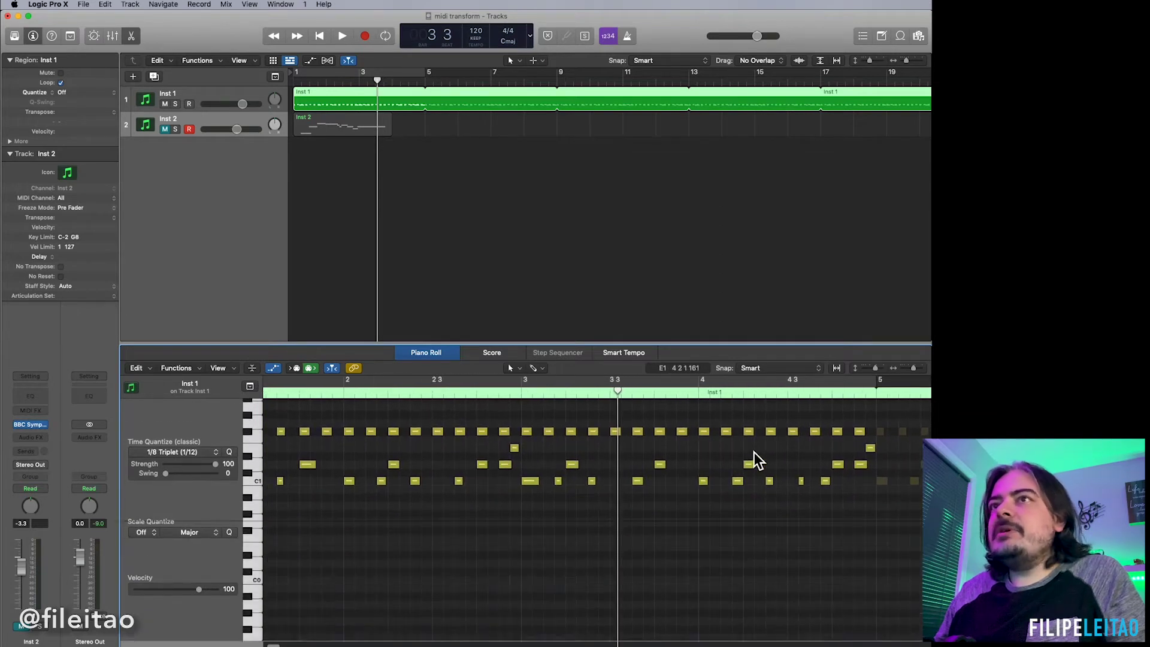
pyautogui.scroll(2, 753, 451)
pyautogui.hscroll(-2, 753, 451)
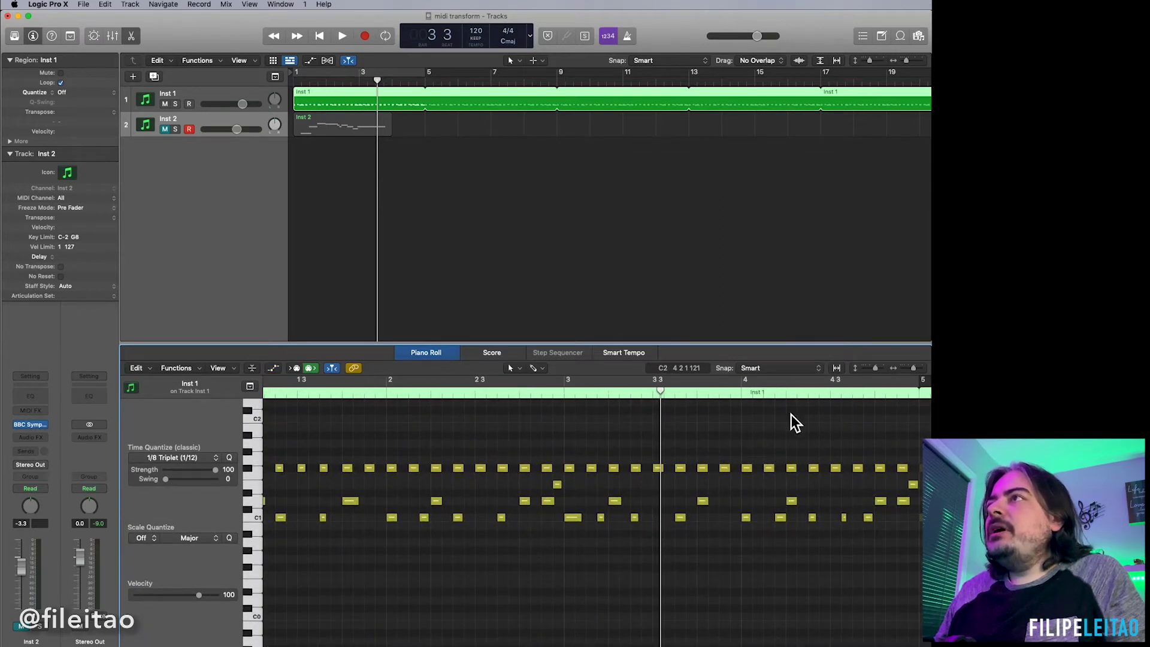
pyautogui.hscroll(1, 853, 443)
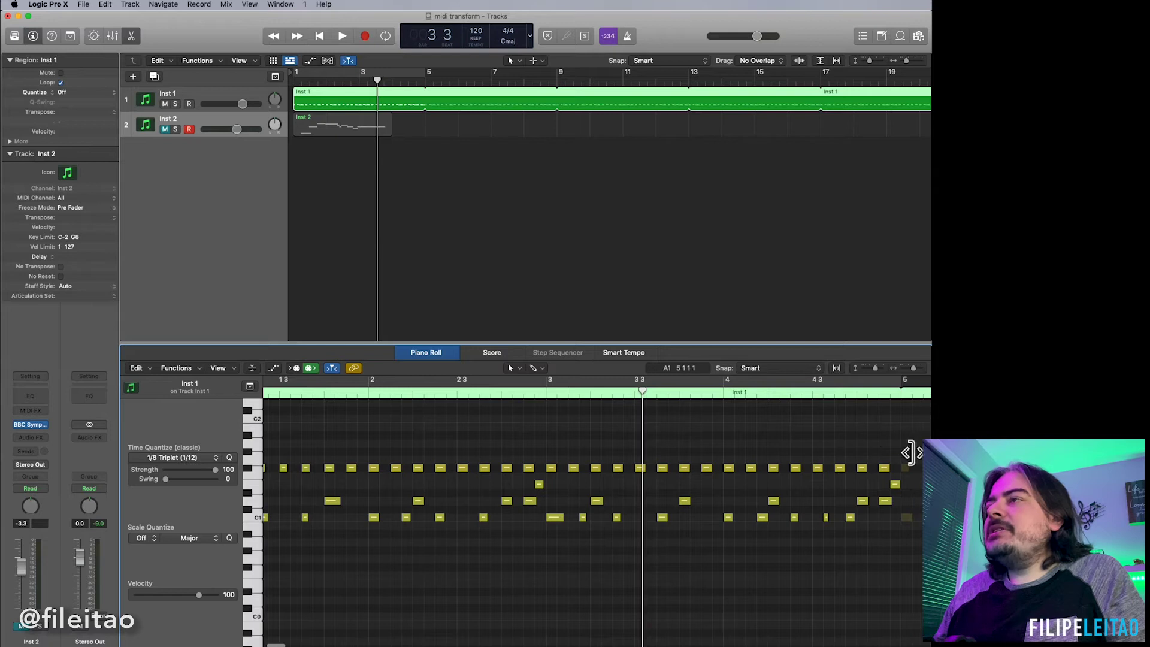
# Step: Select all notes of the Inst 1 region and open MIDI Transform with the Humanize preset
pyautogui.moveTo(897, 432); pyautogui.dragTo(273, 544)
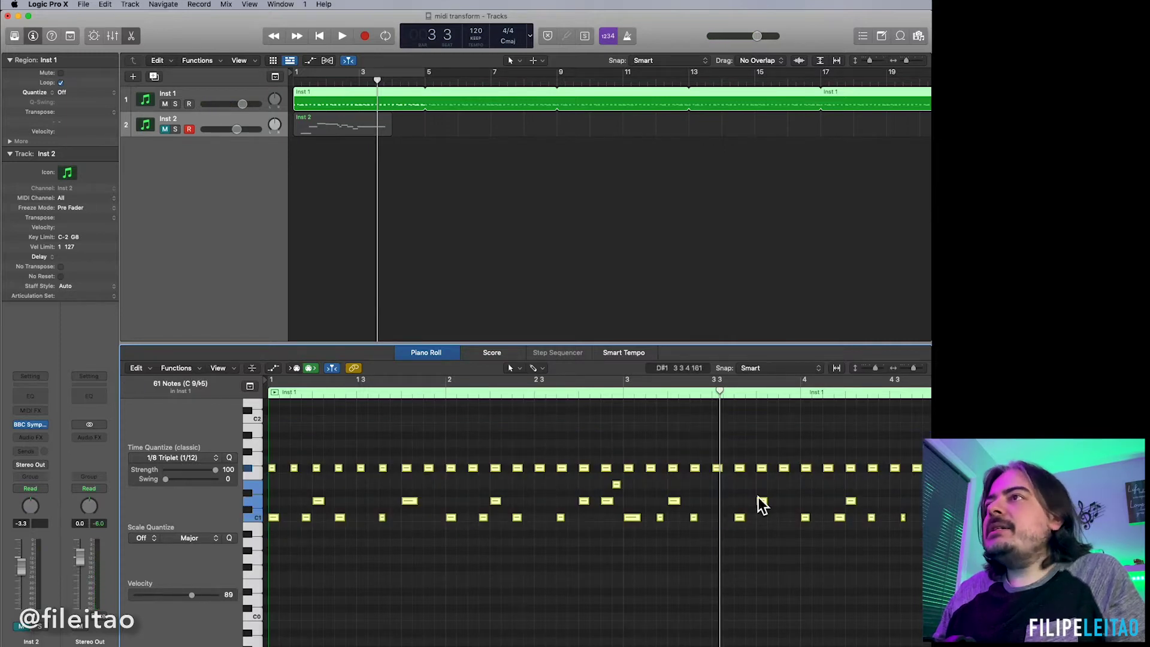
pyautogui.click(195, 370)
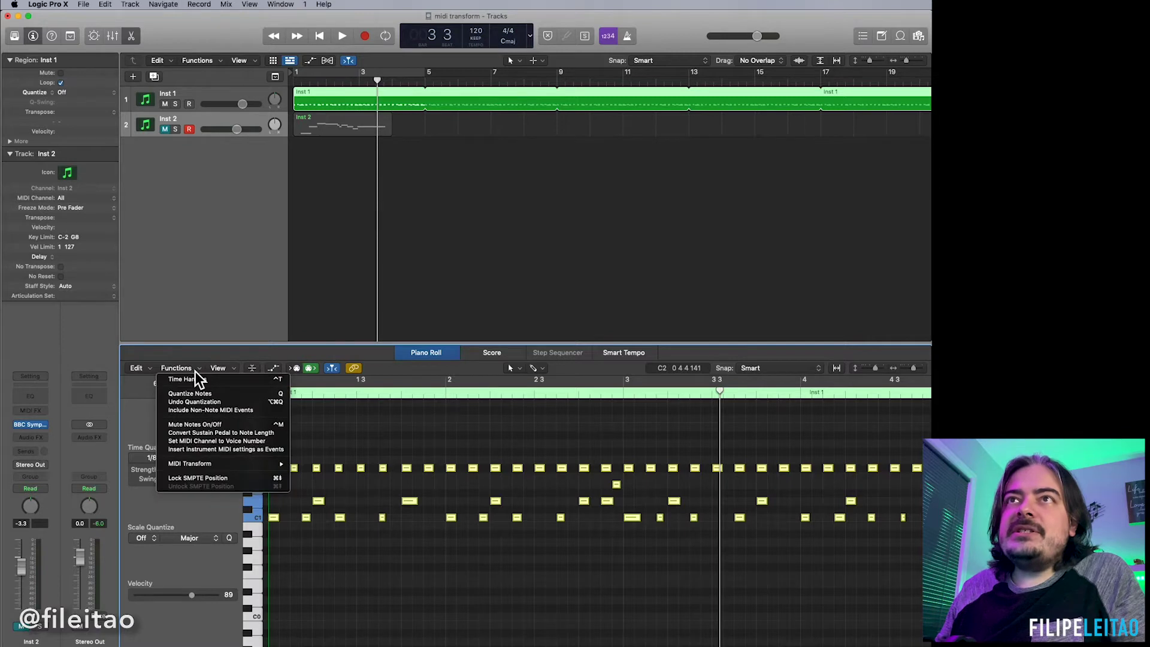
pyautogui.moveTo(218, 466)
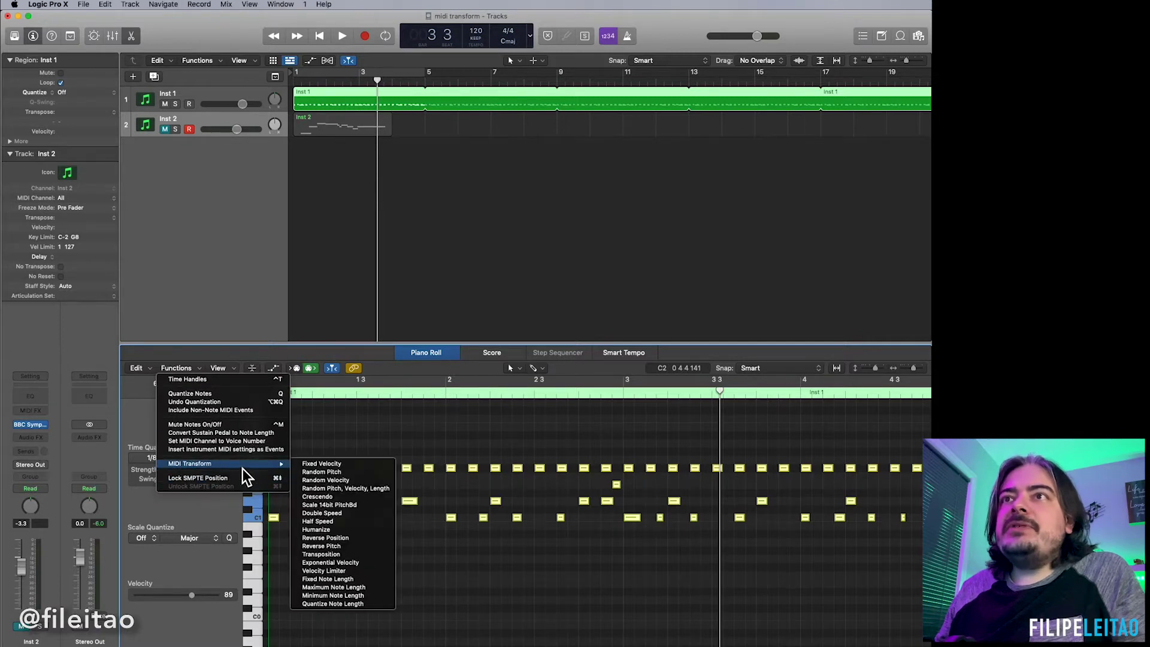
pyautogui.click(329, 531)
pyautogui.moveTo(561, 121); pyautogui.dragTo(583, 173)
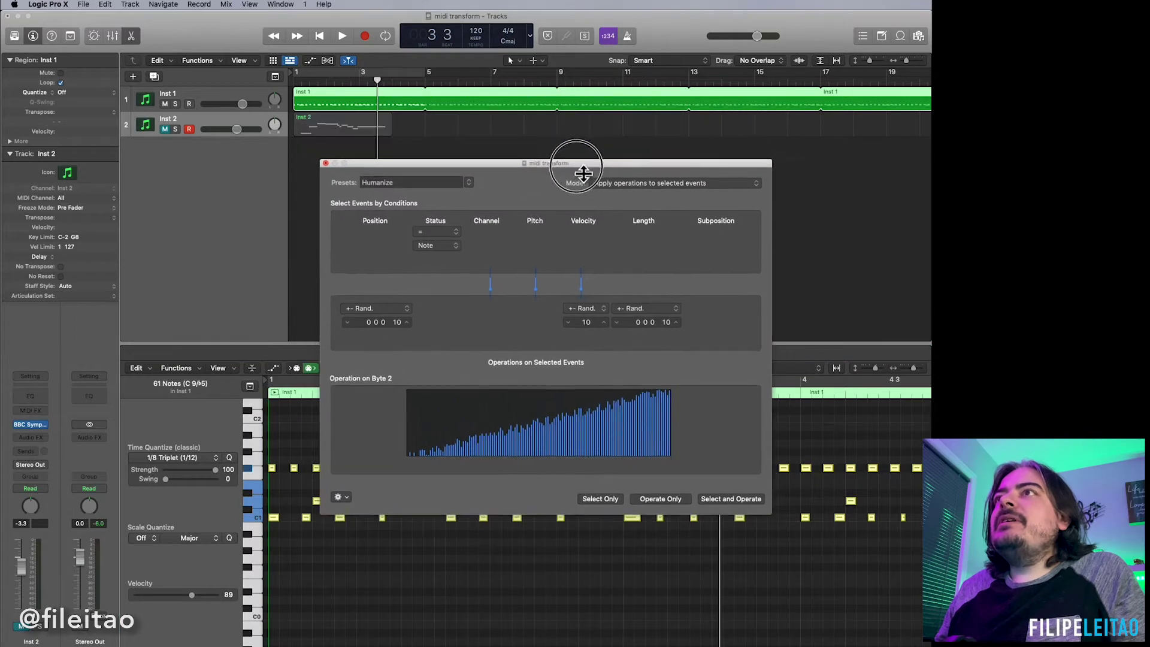
# Step: Set the Humanize velocity randomization to 24 and move the transform window clear of the notes
pyautogui.scroll(10, 586, 323)
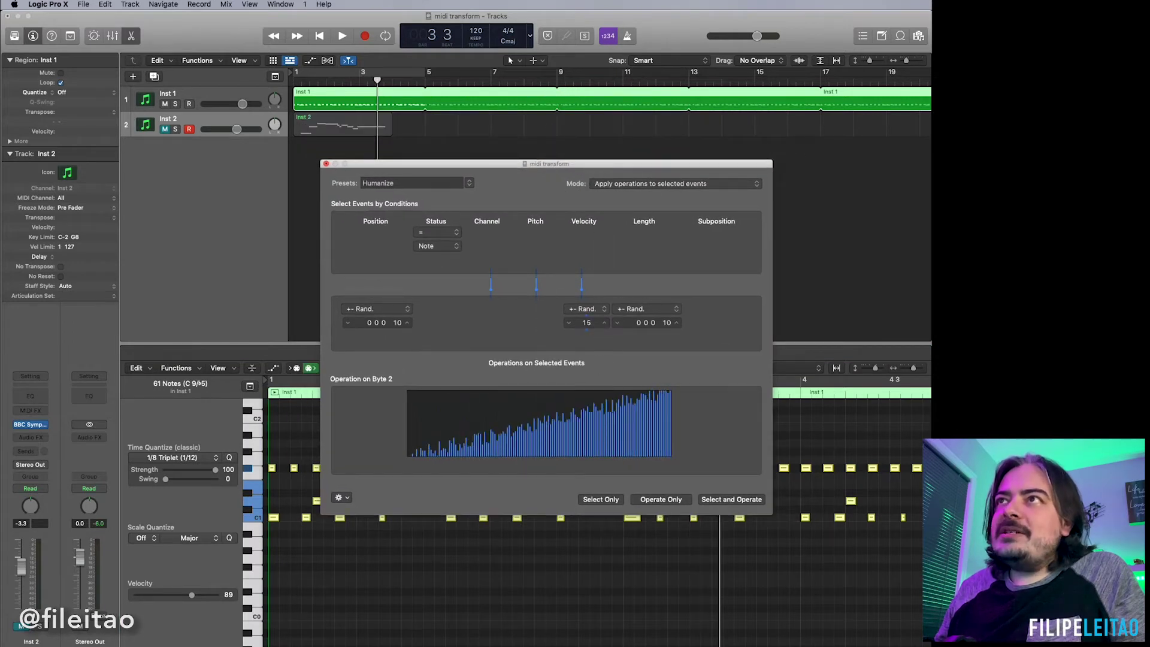
pyautogui.scroll(4, 587, 324)
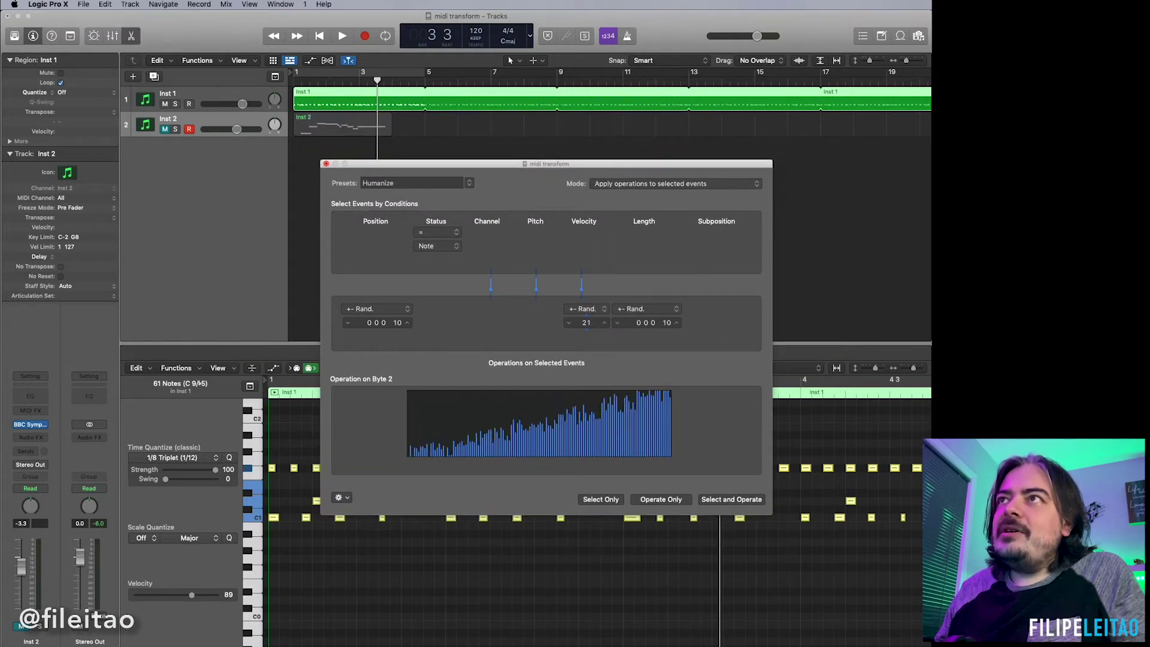
pyautogui.moveTo(549, 172); pyautogui.dragTo(535, 98)
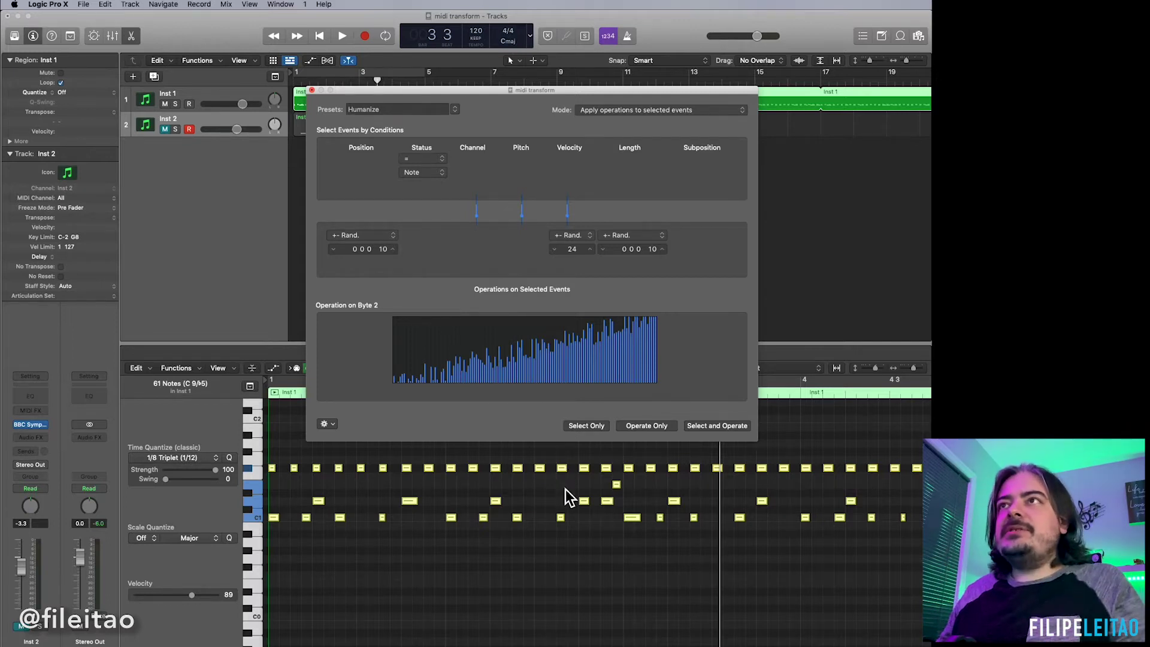
# Step: Set the velocity randomization to 8 and apply Humanize to all the notes, zooming in to compare them
pyautogui.moveTo(572, 249)
pyautogui.mouseDown()
pyautogui.moveTo(572, 276)
pyautogui.moveTo(572, 245)
pyautogui.mouseUp()
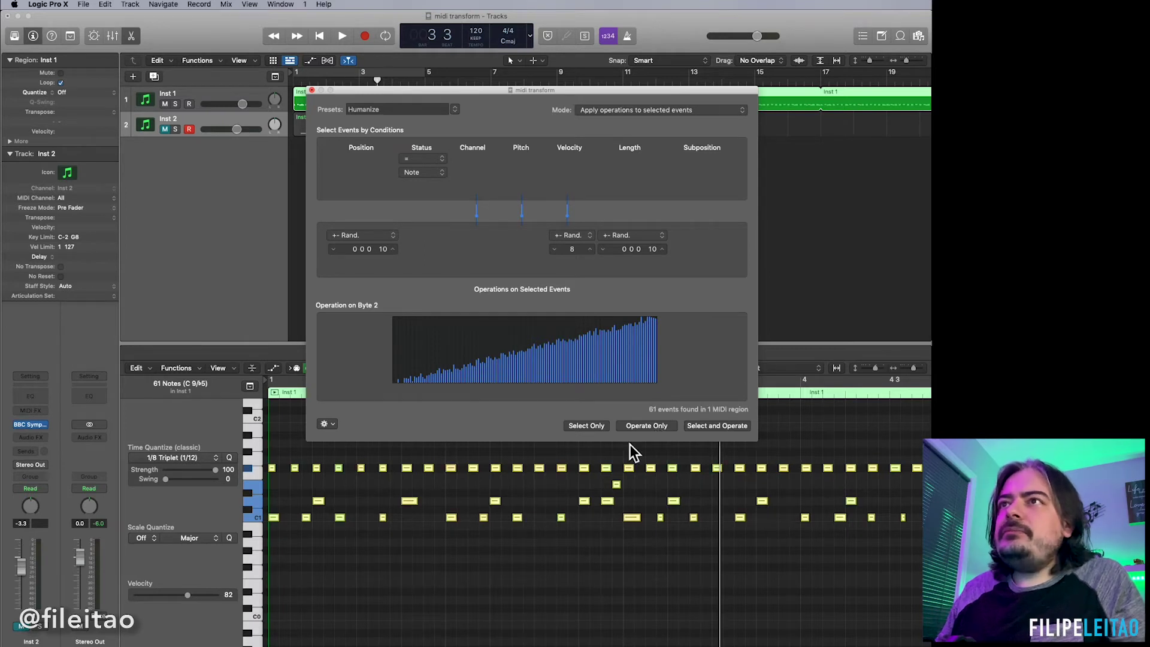
pyautogui.click(556, 488)
pyautogui.press('super+Right')
pyautogui.press('super+Right')
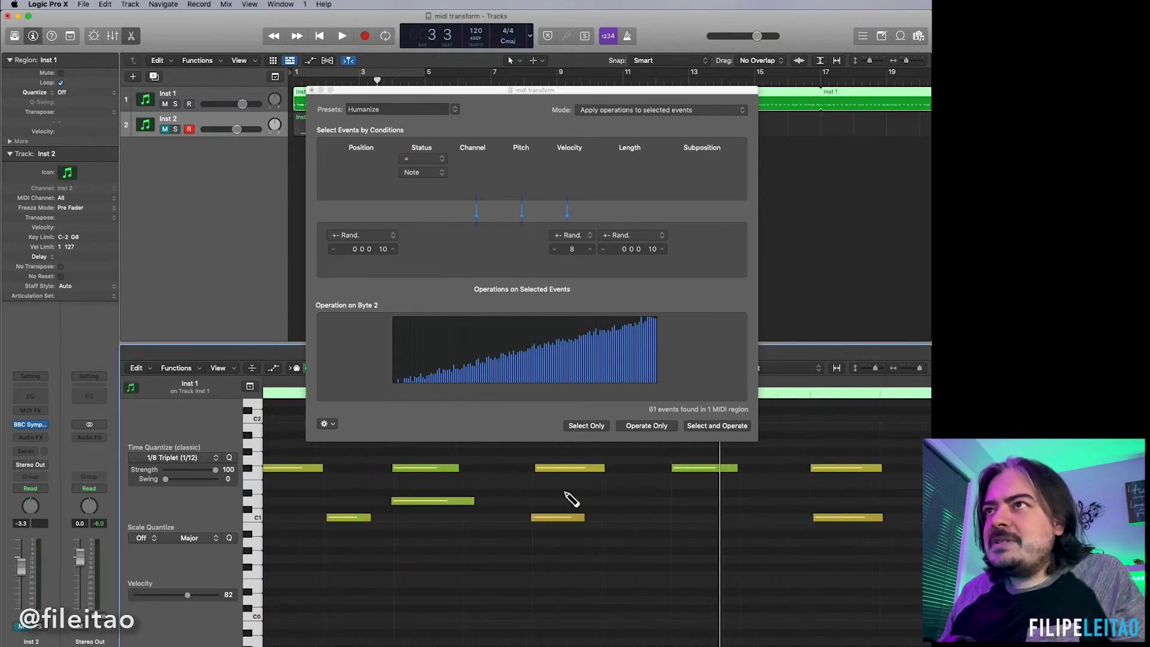
pyautogui.press('super+a')
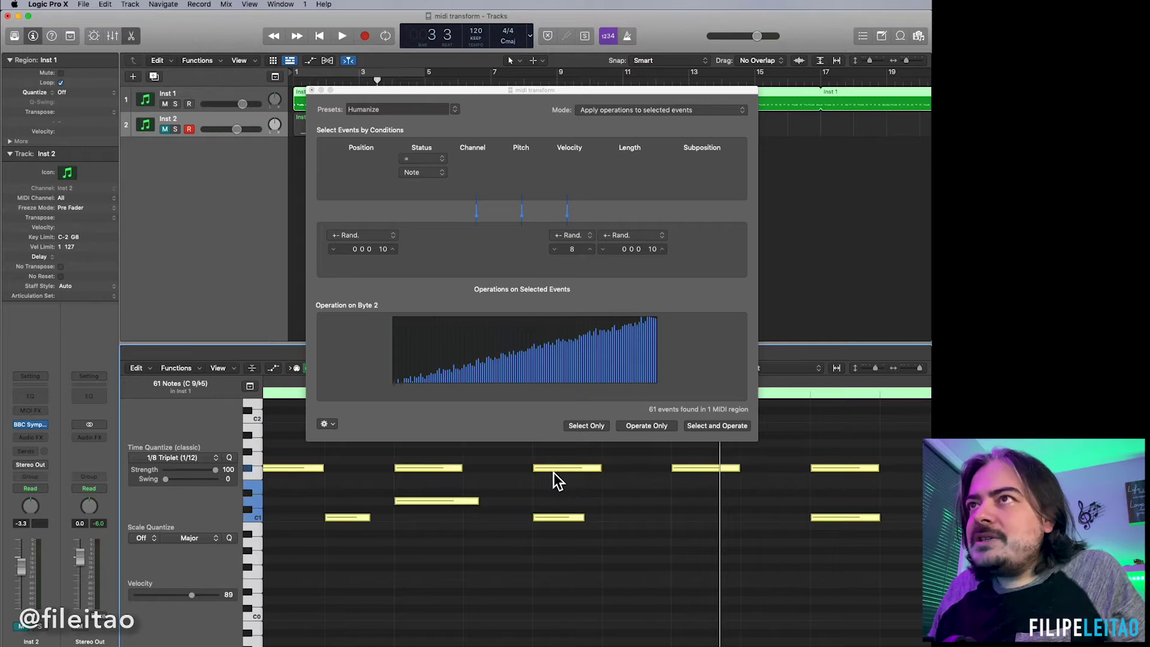
pyautogui.press('super+Right')
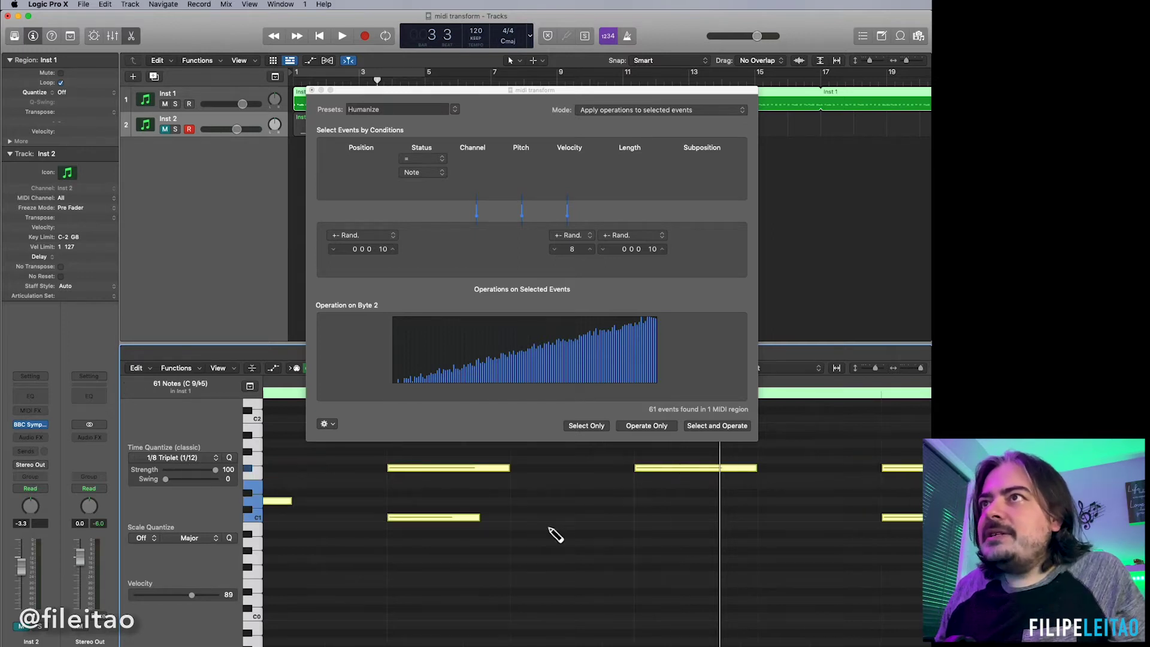
pyautogui.press('super+Left')
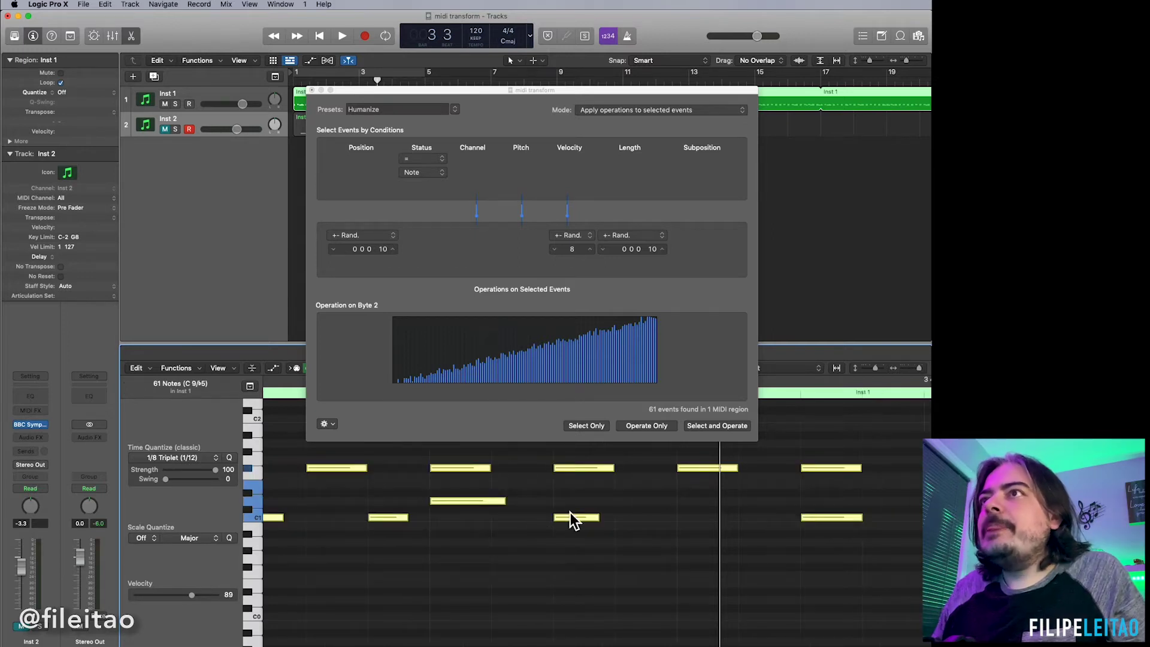
pyautogui.click(650, 427)
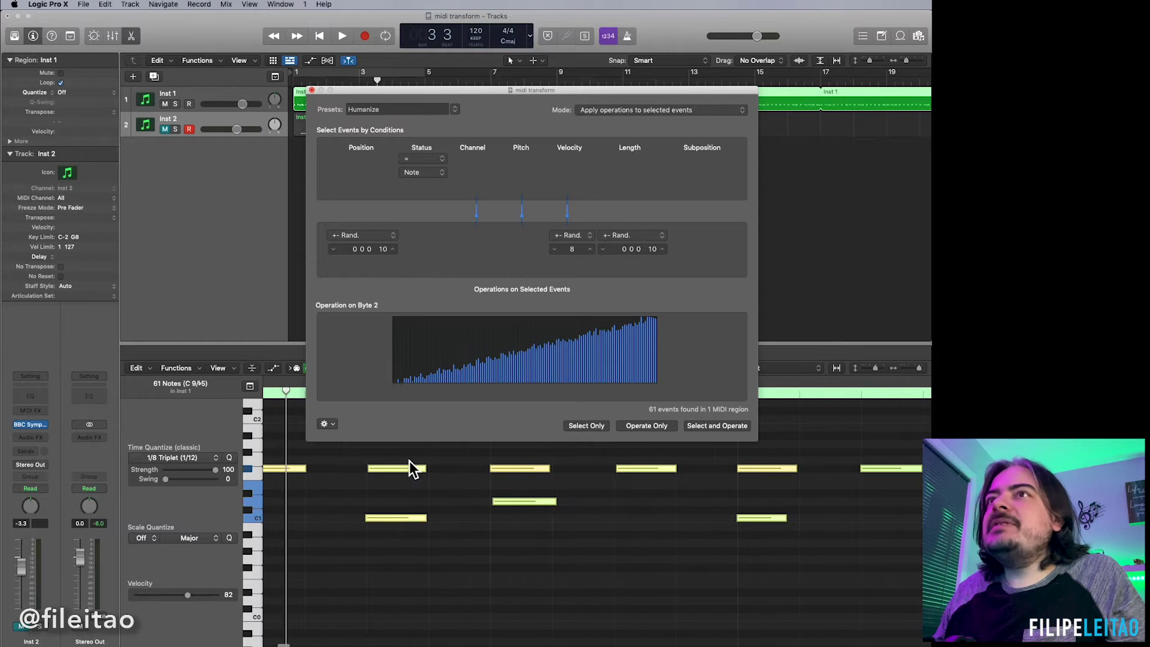
# Step: Raise the velocity randomization to 19, apply Humanize again and check the notes across bars 3 and 4
pyautogui.moveTo(573, 249); pyautogui.dragTo(573, 232)
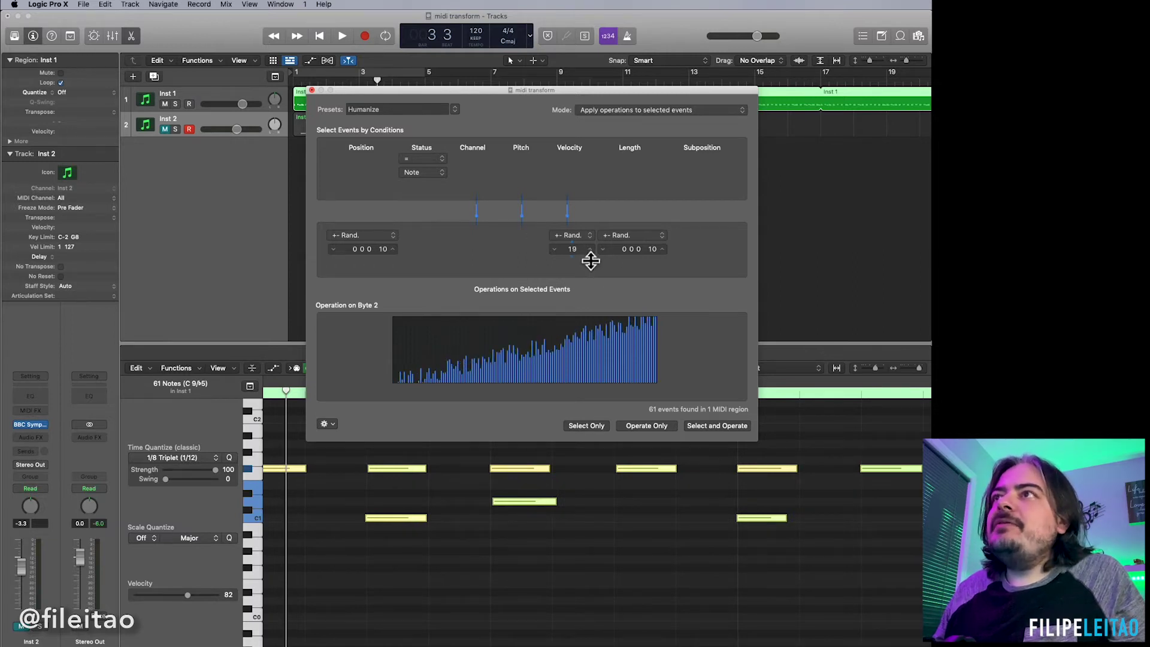
pyautogui.click(660, 435)
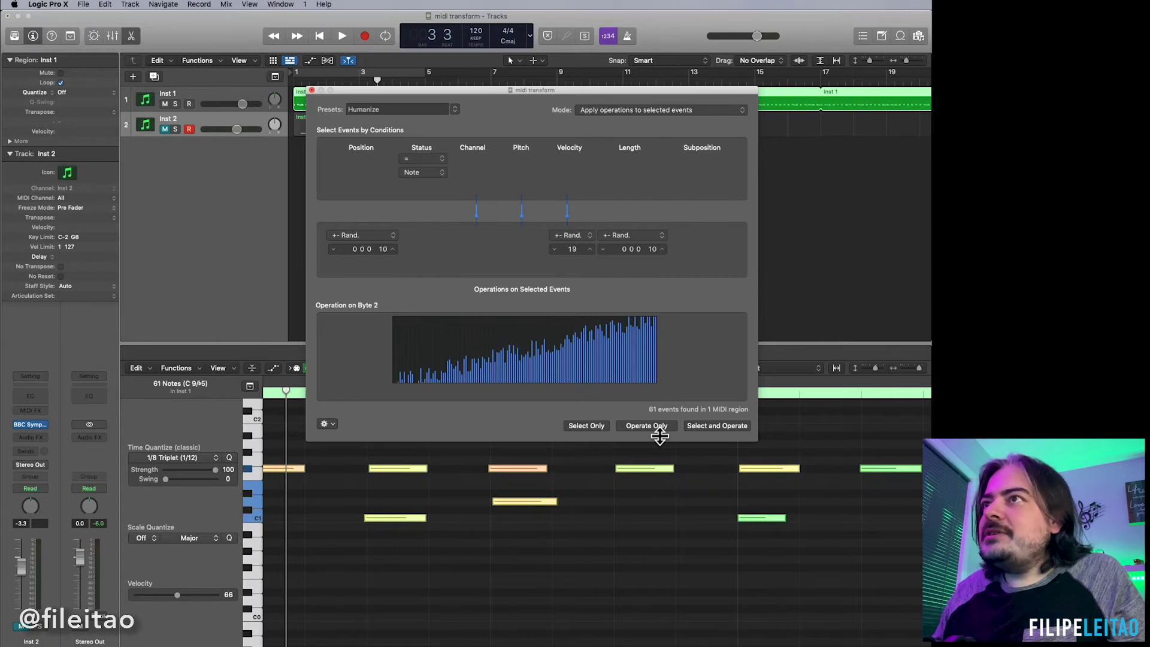
pyautogui.click(609, 482)
pyautogui.hscroll(5, 757, 478)
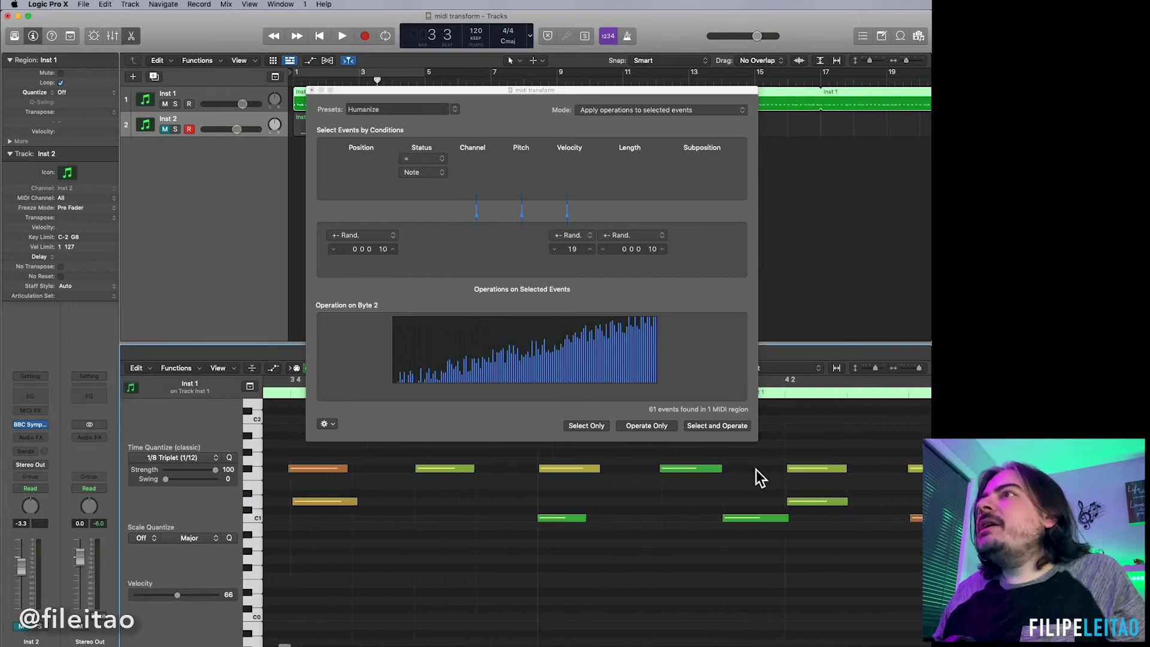
pyautogui.hscroll(5, 759, 478)
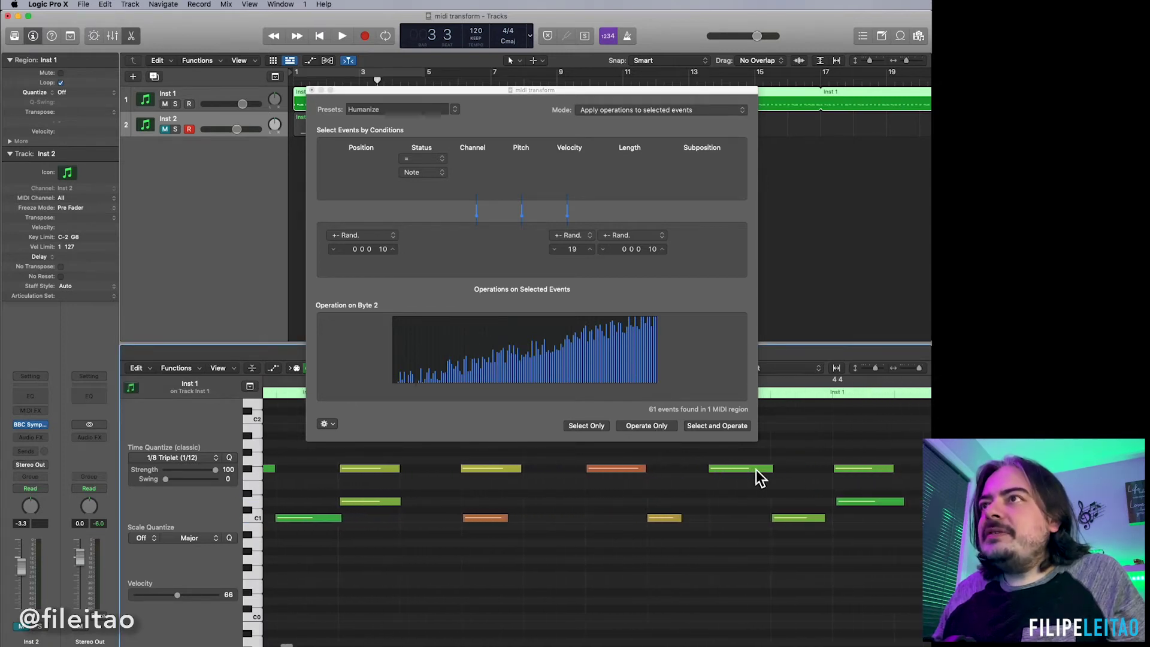
pyautogui.hscroll(3, 760, 477)
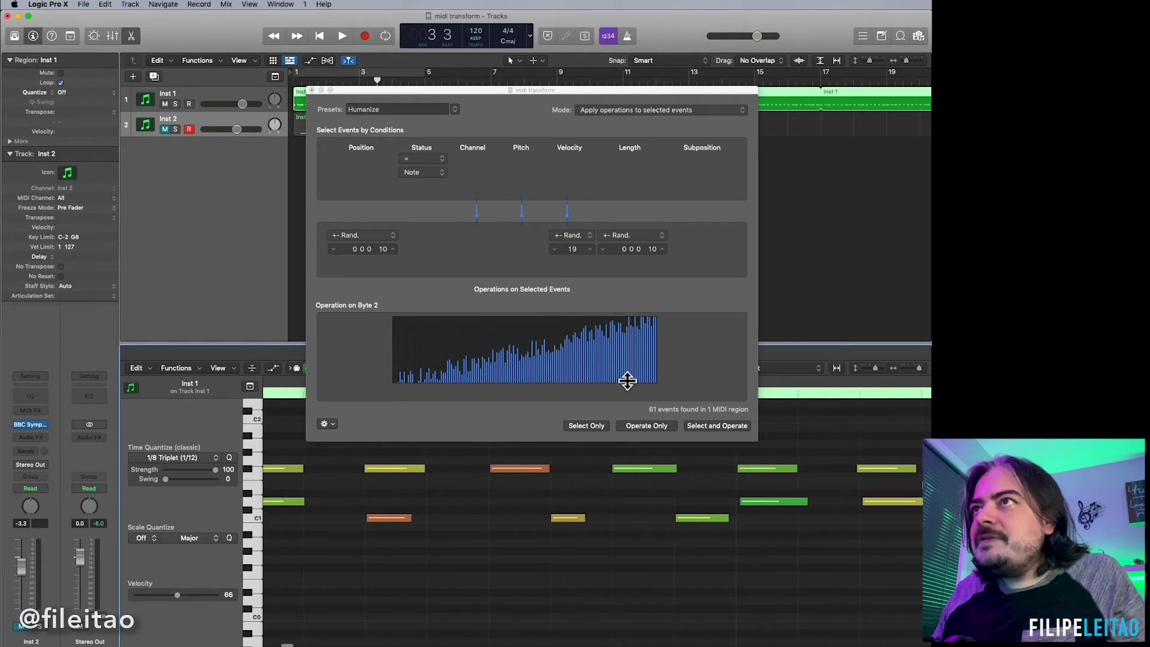
# Step: Select all notes again, set the velocity randomization to 27 and apply Humanize to them
pyautogui.press('super+a')
pyautogui.moveTo(588, 251); pyautogui.dragTo(588, 242)
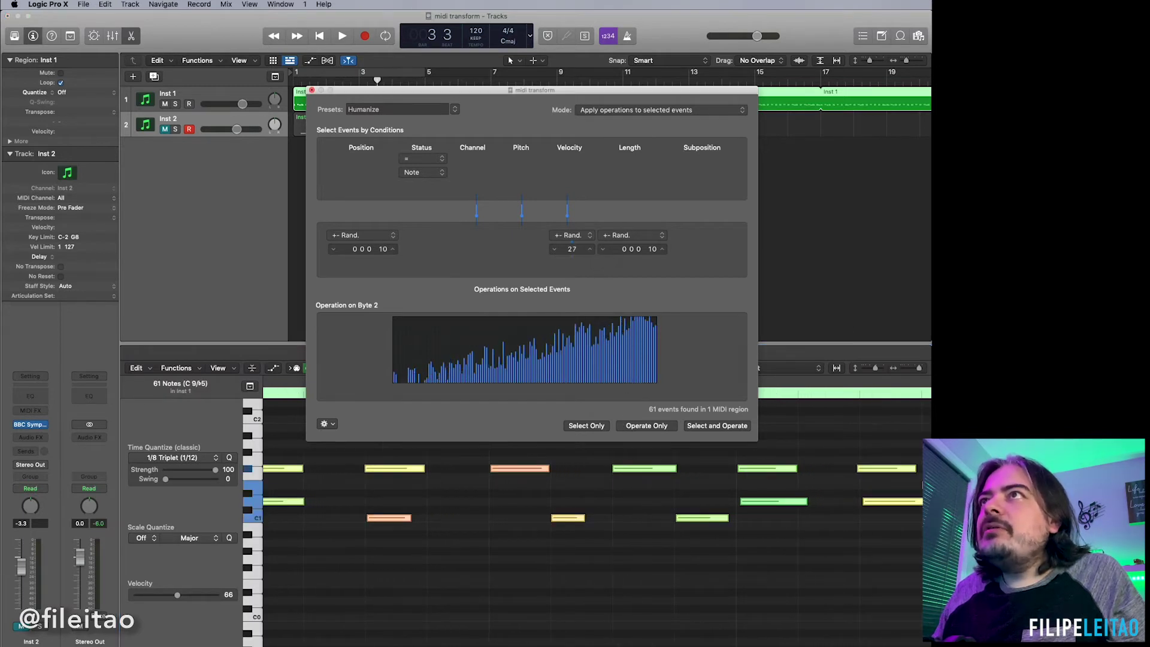
pyautogui.click(664, 425)
# Step: Examine the velocity colours and timing of the humanized notes and audition a few in bar 1
pyautogui.click(702, 473)
pyautogui.hscroll(3, 703, 473)
pyautogui.hscroll(10, 703, 473)
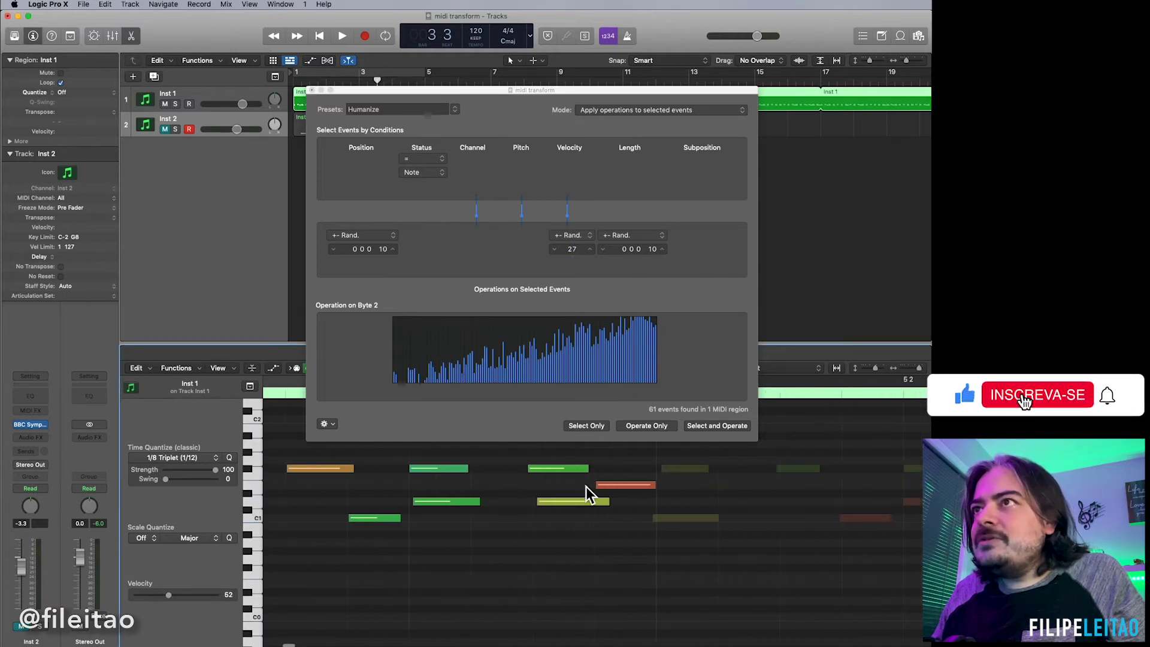
pyautogui.hscroll(-15, 509, 473)
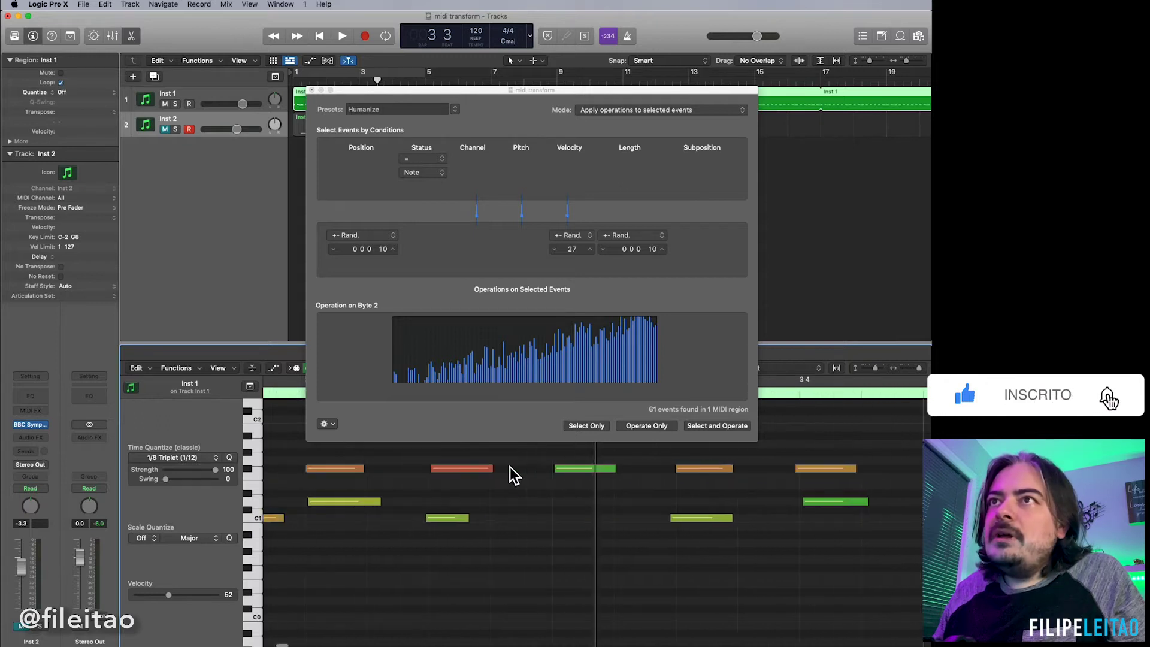
pyautogui.hscroll(10, 509, 473)
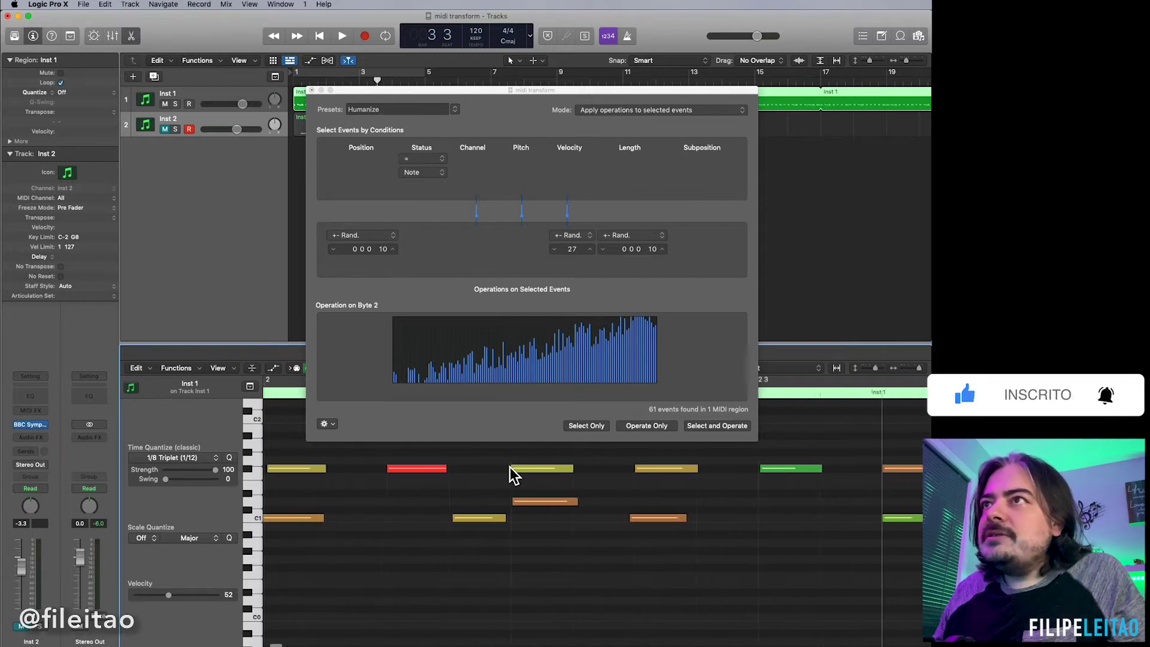
pyautogui.hscroll(-15, 518, 473)
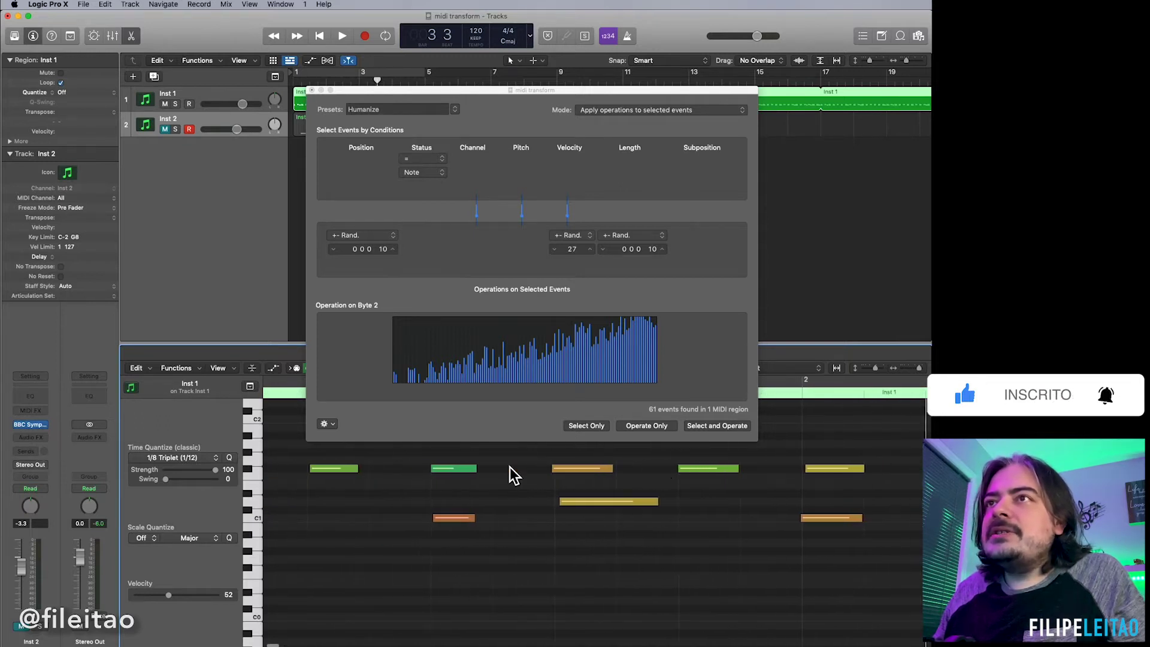
pyautogui.hscroll(-10, 518, 473)
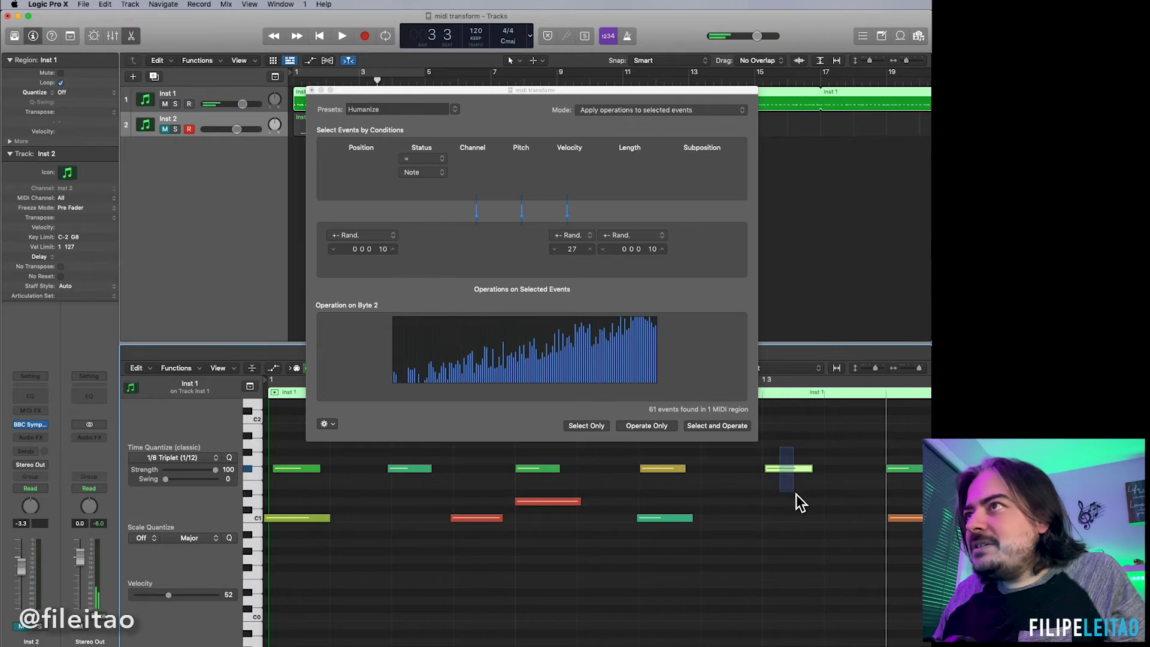
pyautogui.click(557, 502)
pyautogui.click(493, 518)
pyautogui.moveTo(304, 518); pyautogui.dragTo(308, 519)
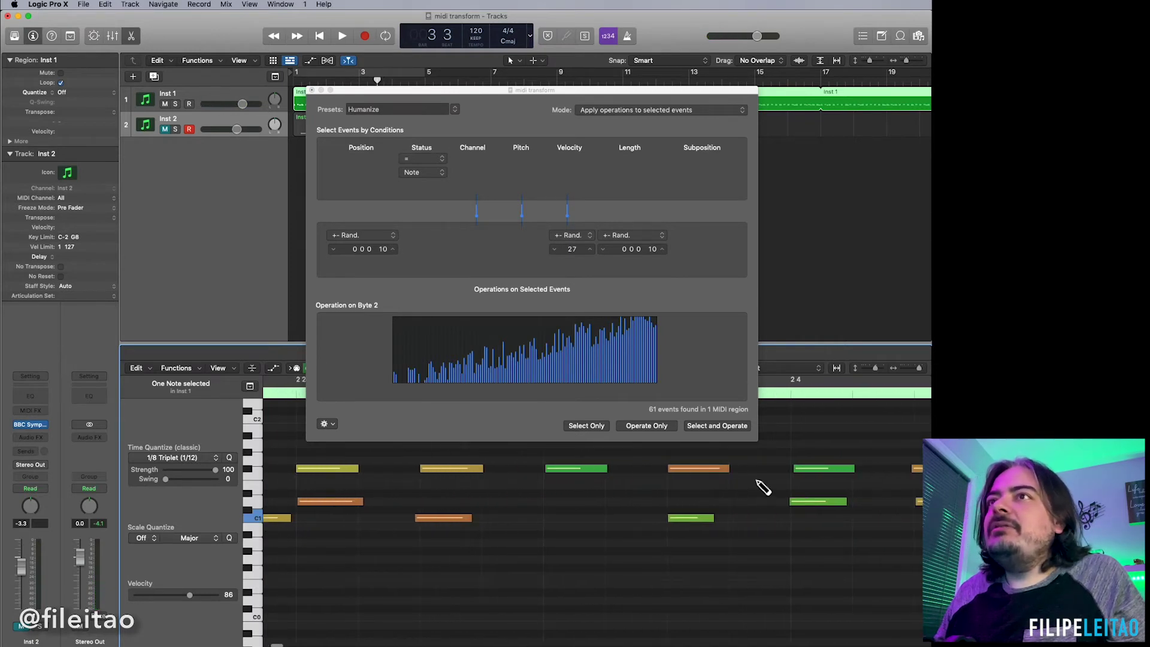
# Step: Undo the applied Humanize passes and clear the note selection
pyautogui.press('super+z')
pyautogui.press('super+z')
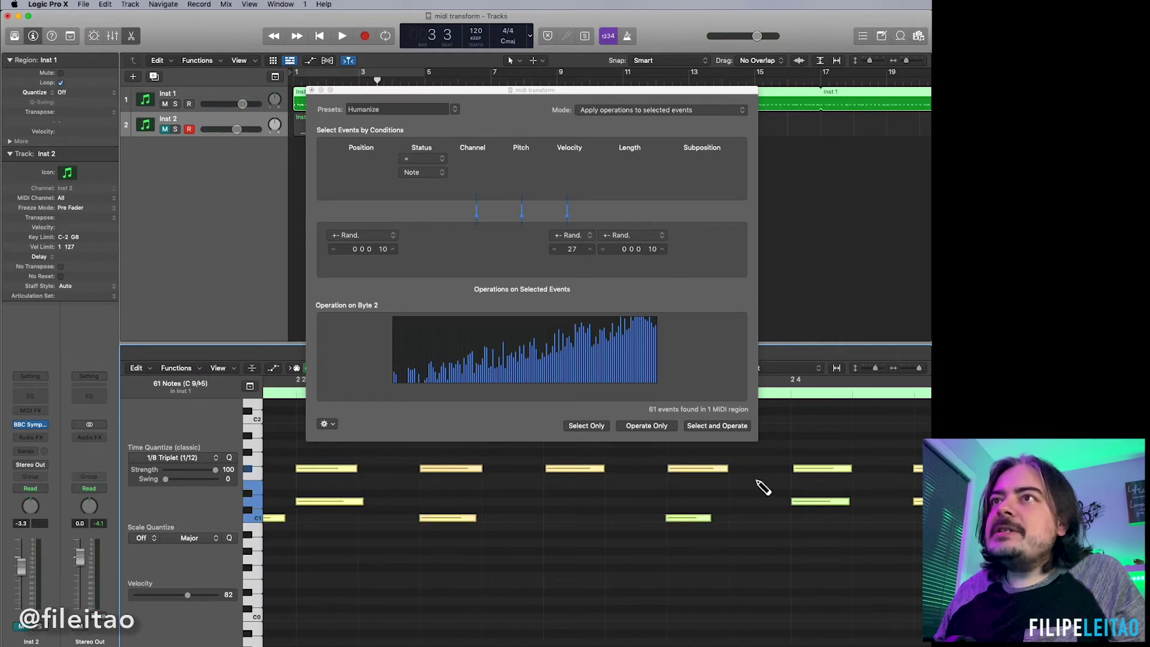
pyautogui.click(546, 508)
pyautogui.press('Return')
pyautogui.click(547, 508)
pyautogui.press('a')
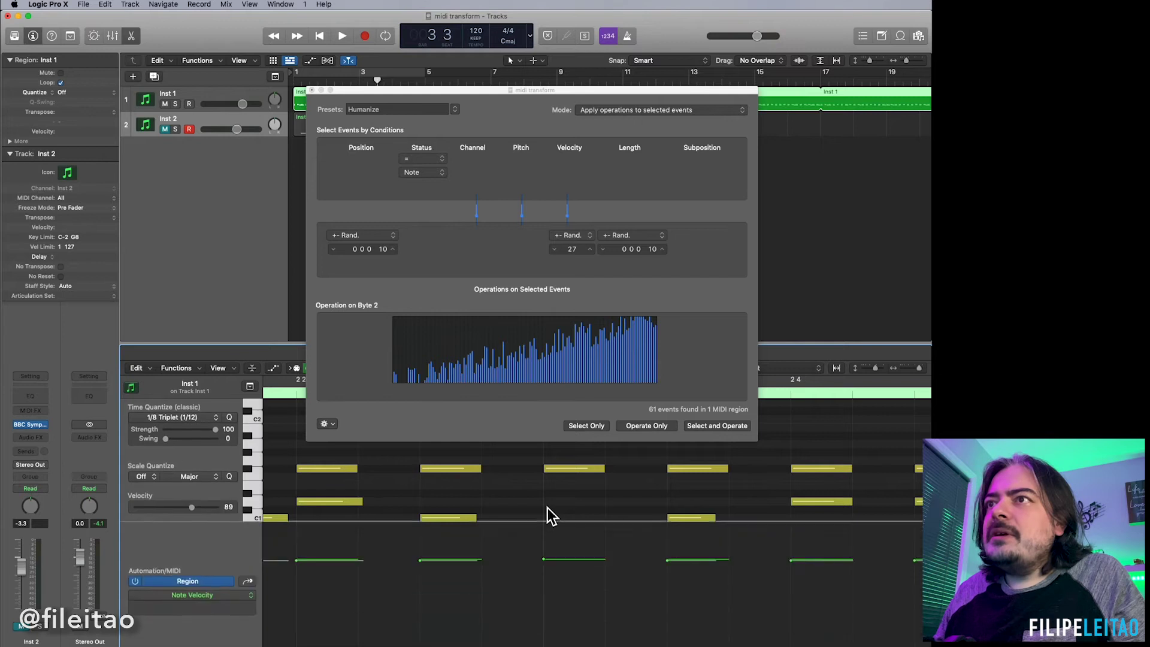
pyautogui.press('a')
# Step: Select all notes, set the velocity randomization to 15, apply Humanize and check the result across the four-bar region
pyautogui.press('super+a')
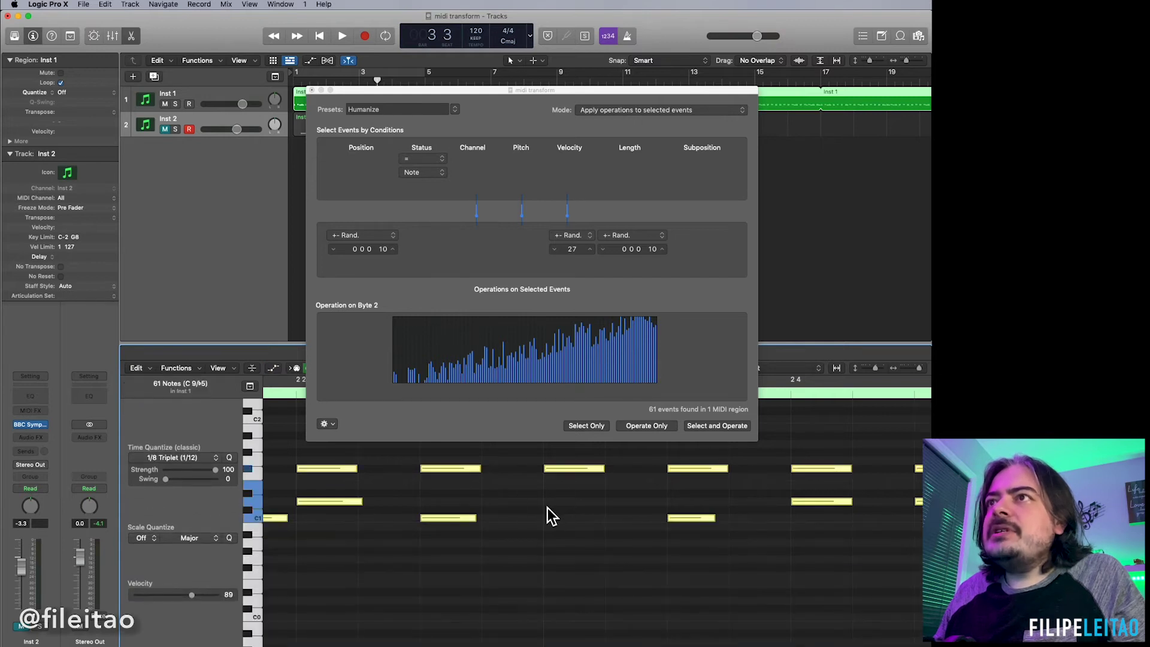
pyautogui.moveTo(591, 261); pyautogui.dragTo(591, 273)
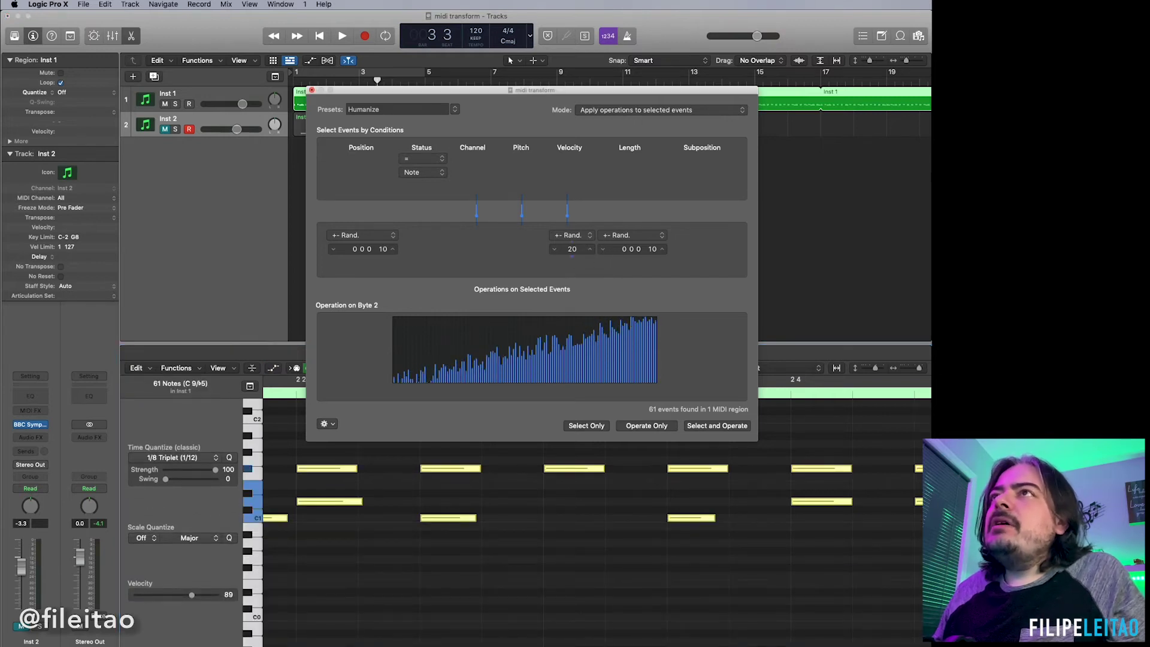
pyautogui.click(651, 427)
pyautogui.click(484, 530)
pyautogui.hscroll(-12, 581, 466)
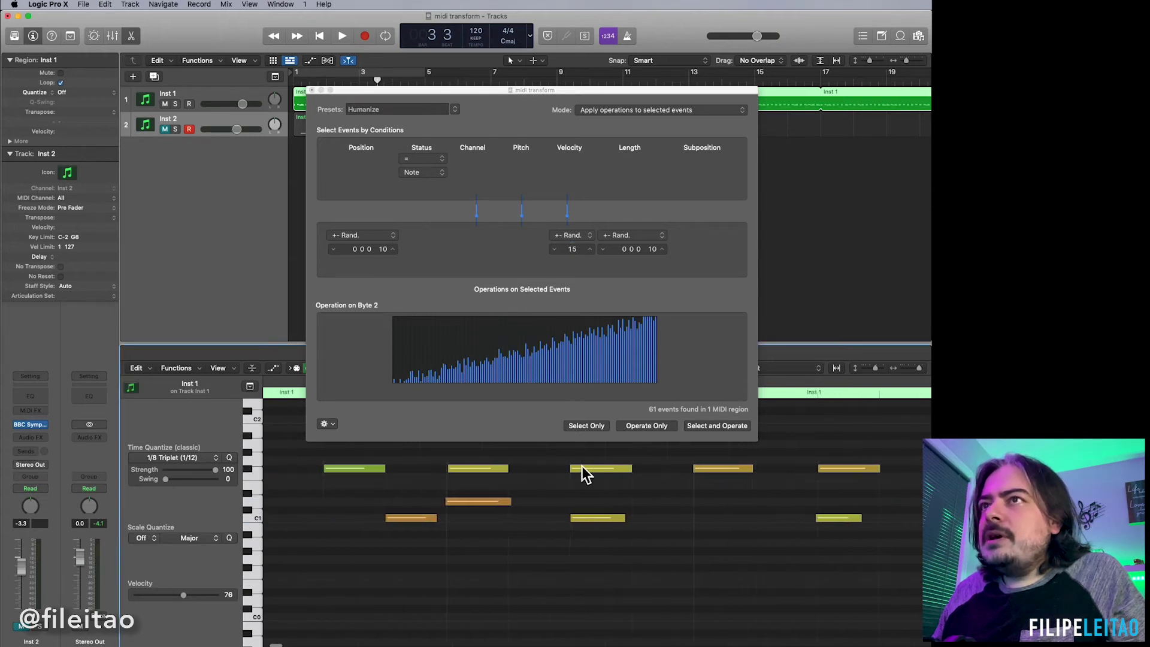
pyautogui.hscroll(-8, 582, 467)
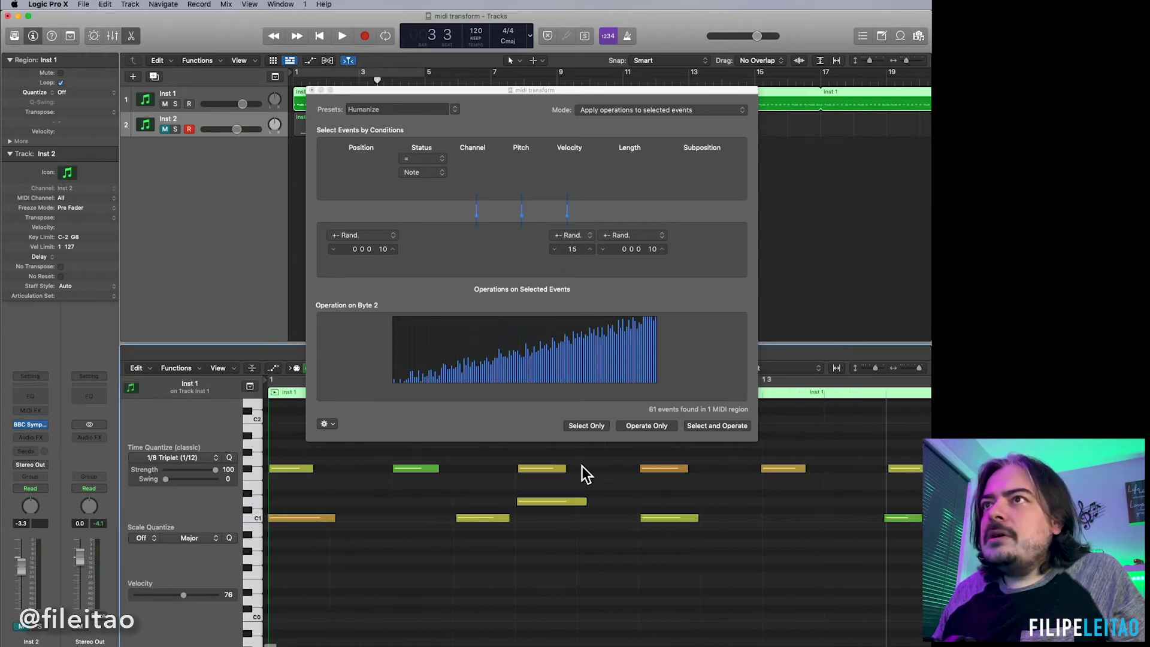
pyautogui.scroll(-5, 605, 511)
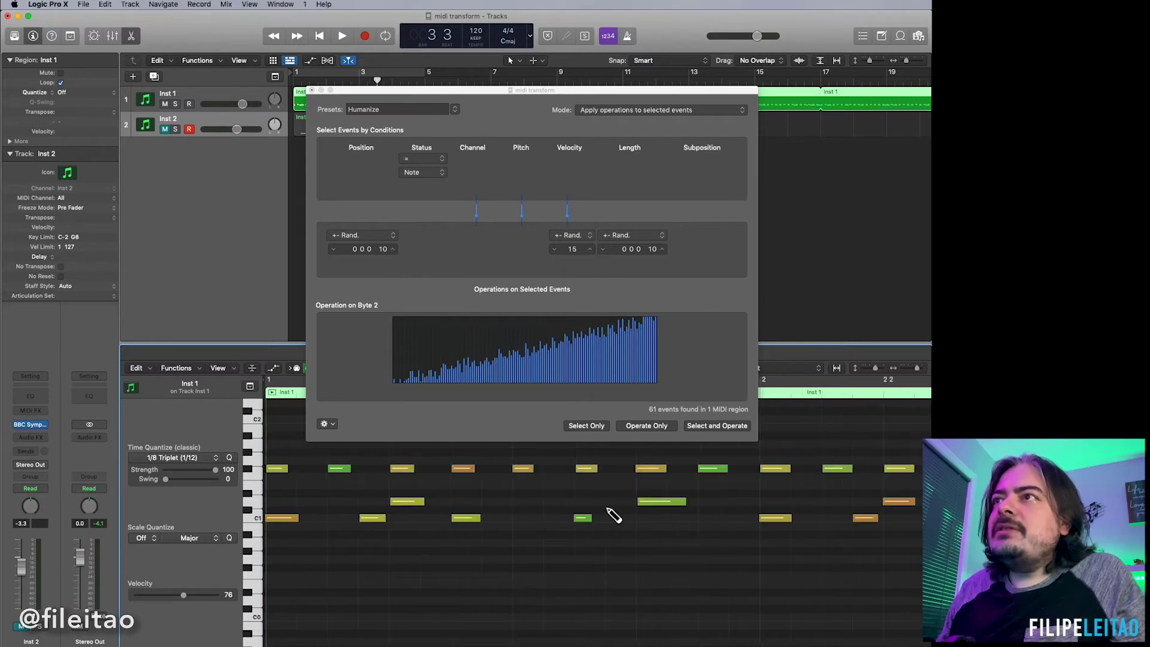
pyautogui.scroll(-4, 611, 514)
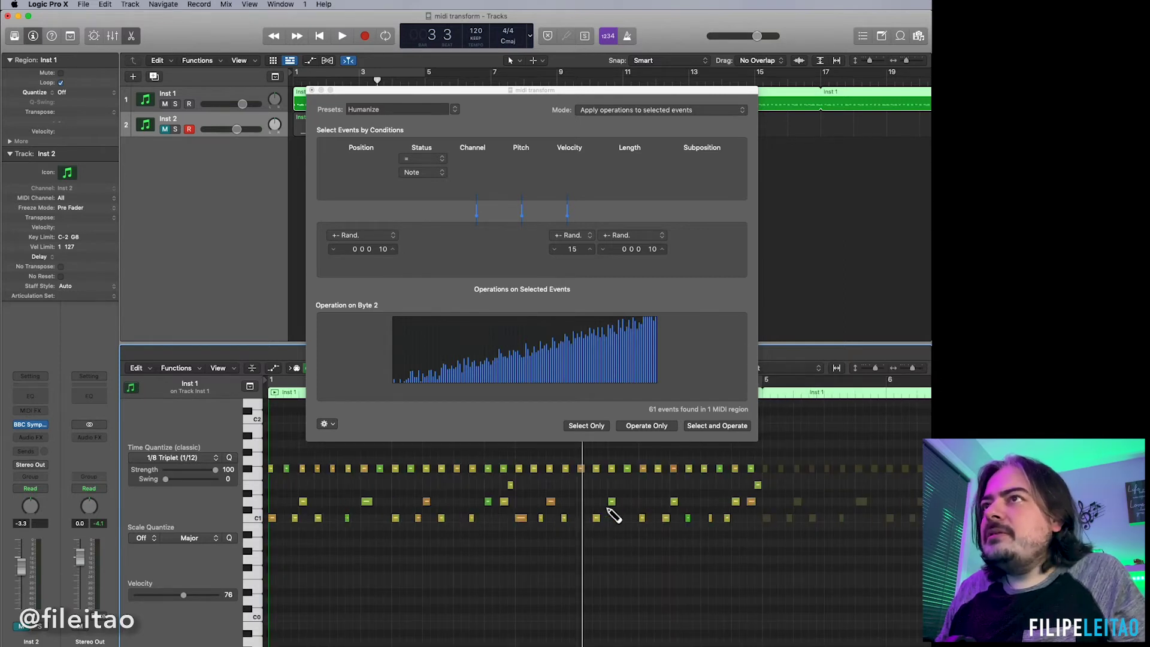
# Step: Show the note velocity lane, close MIDI Transform and play back the humanized region
pyautogui.press('a')
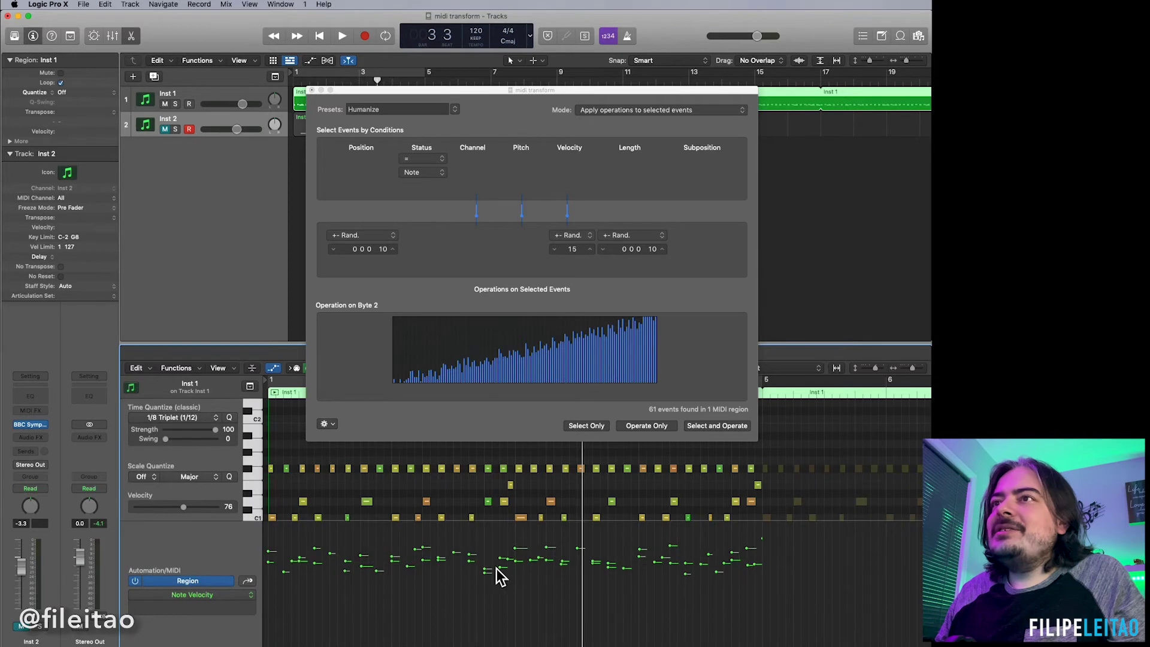
pyautogui.scroll(-2, 531, 476)
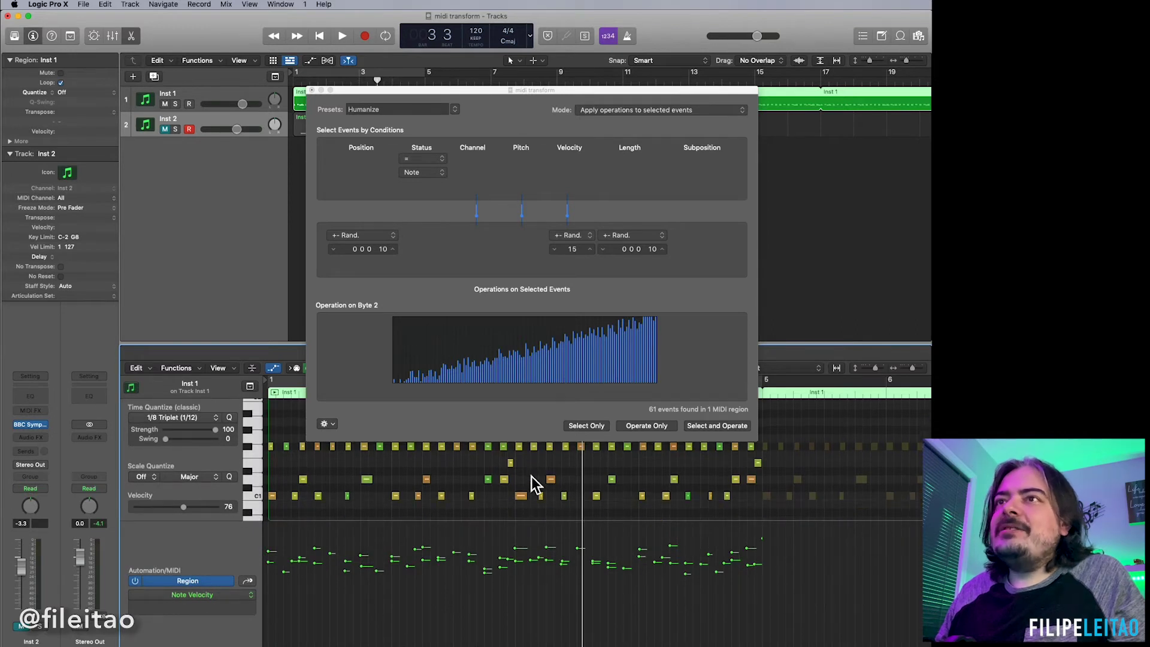
pyautogui.click(311, 90)
pyautogui.press('space')
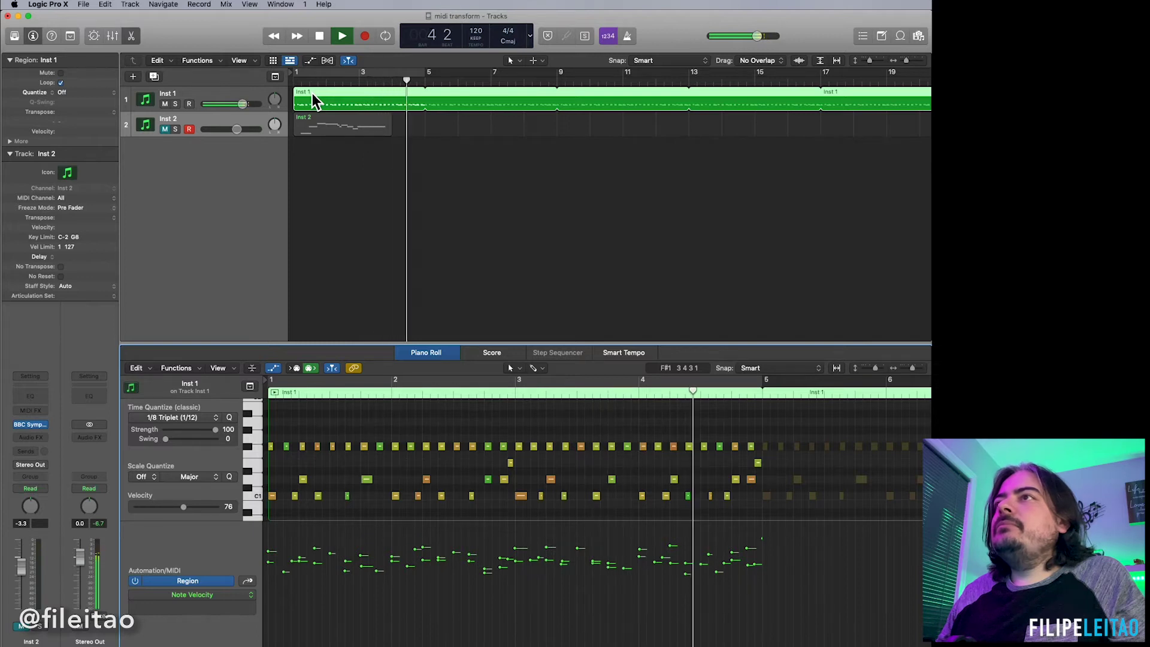
pyautogui.press('space')
# Step: Select only the F#1 notes, set the Humanize velocity randomization to 17, apply it and close MIDI Transform
pyautogui.moveTo(756, 434); pyautogui.dragTo(272, 455)
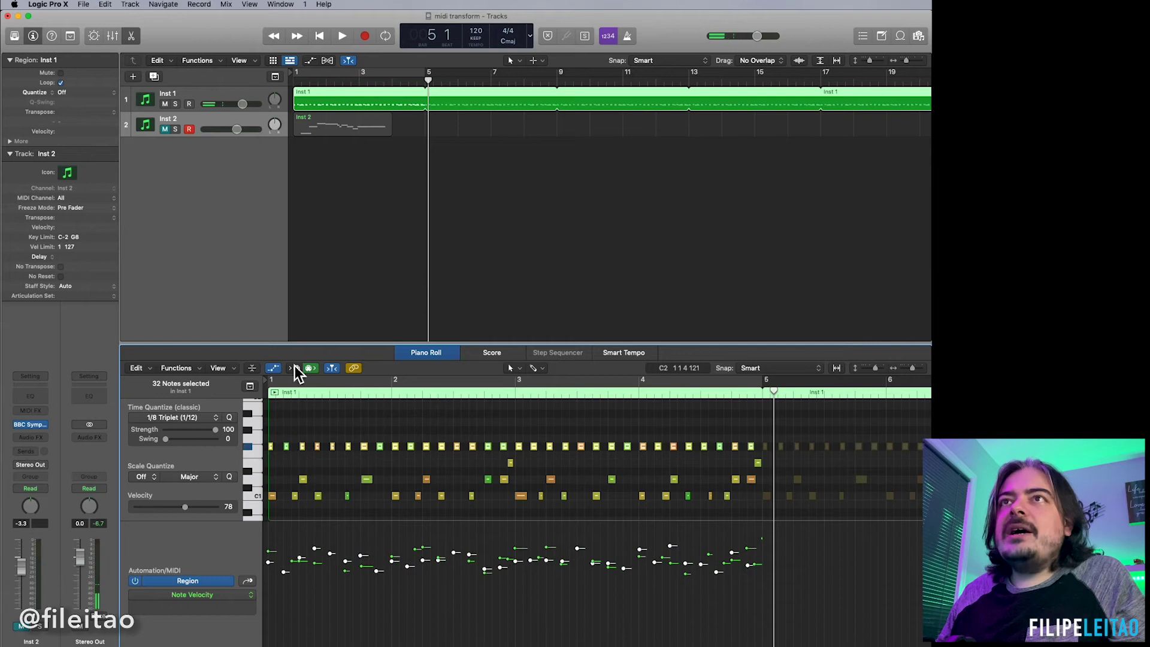
pyautogui.click(181, 371)
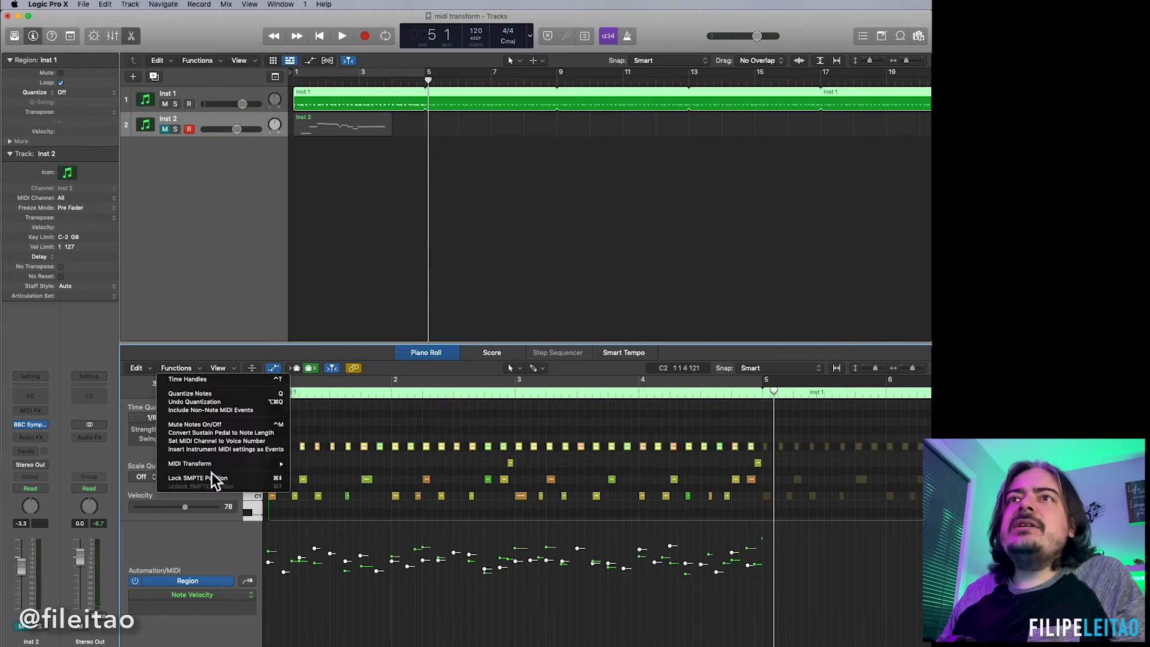
pyautogui.moveTo(215, 465)
pyautogui.click(321, 529)
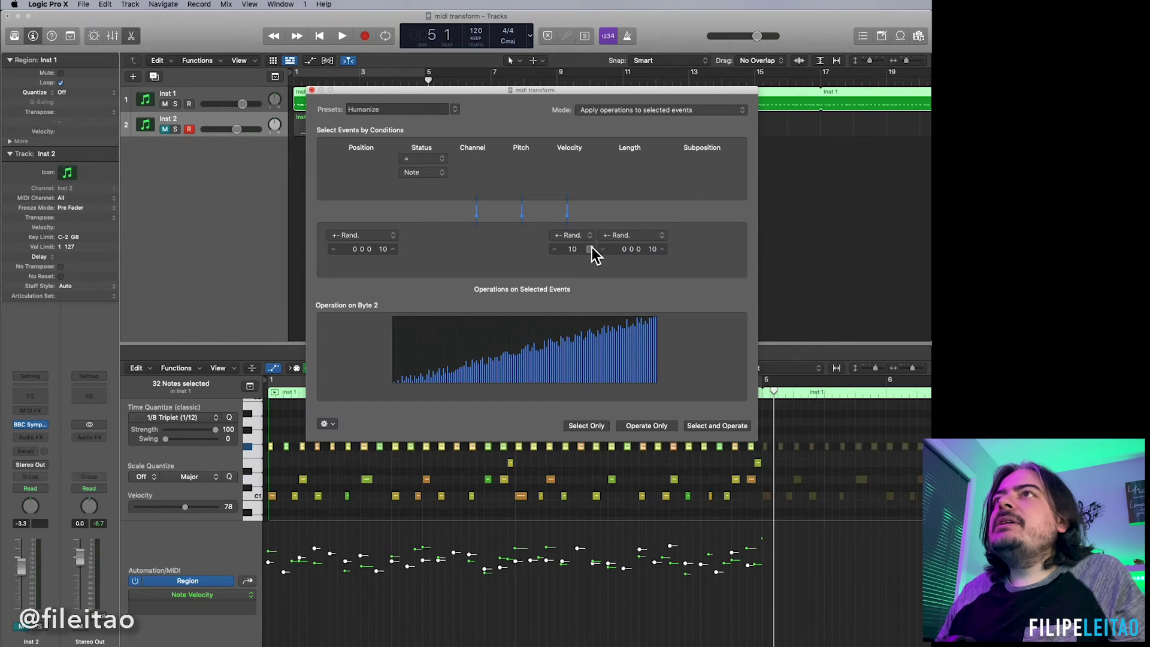
pyautogui.moveTo(586, 255); pyautogui.dragTo(586, 248)
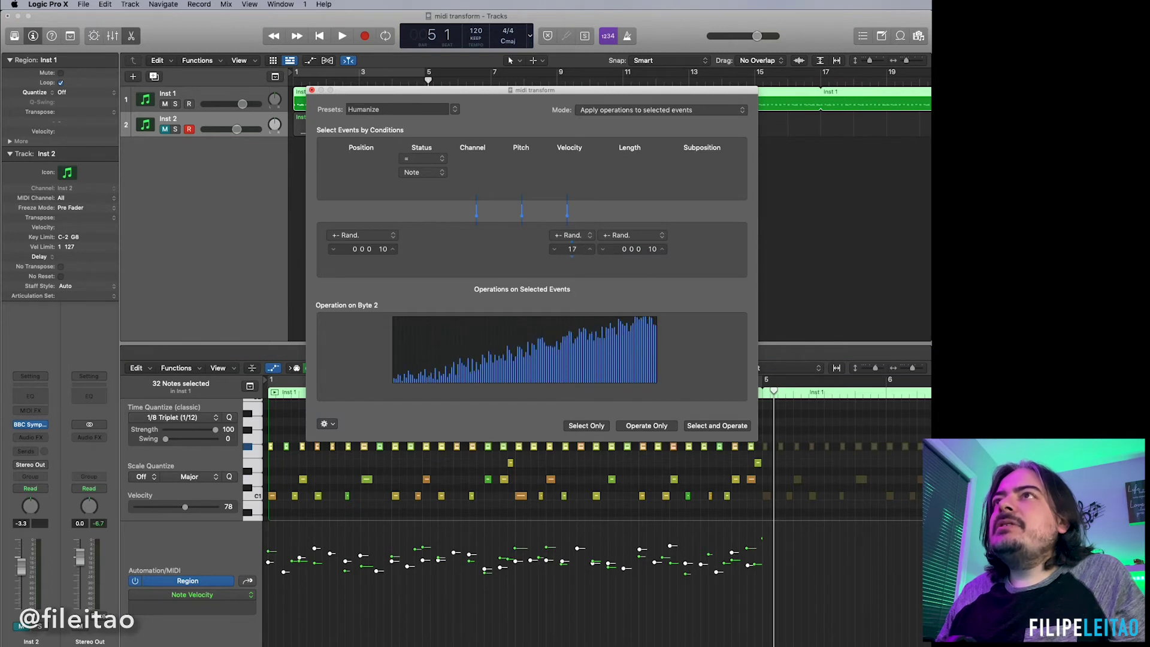
pyautogui.click(653, 427)
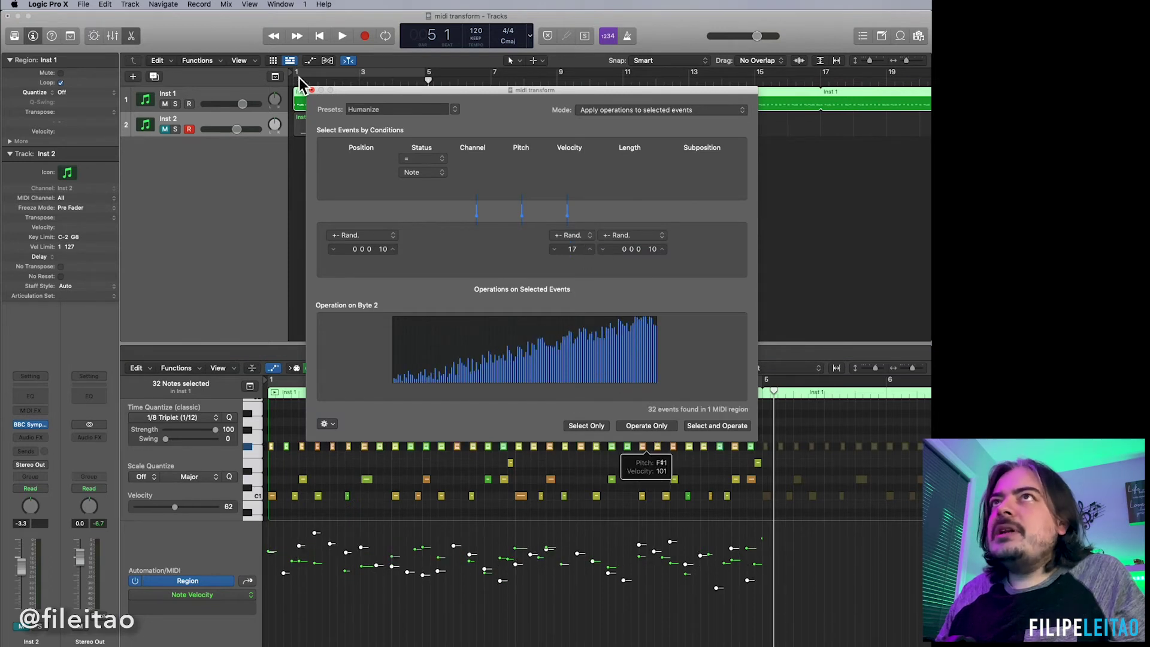
pyautogui.click(312, 91)
pyautogui.click(302, 428)
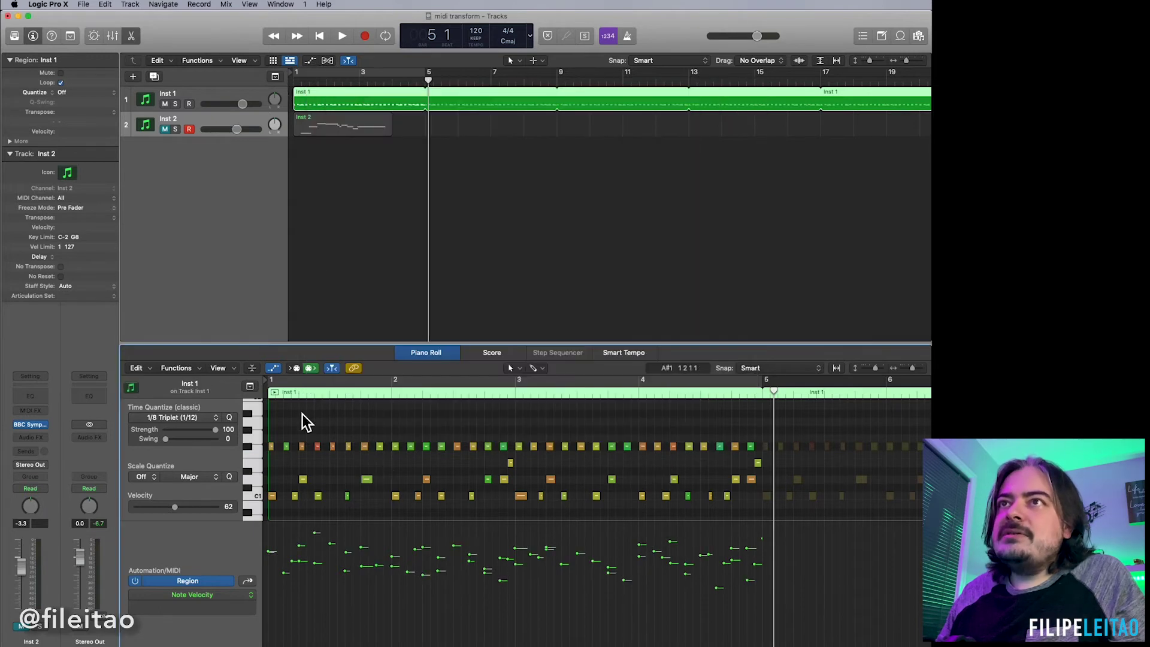
# Step: Play the region from bar 1 to hear the extra variation on the F#1 notes
pyautogui.click(322, 406)
pyautogui.moveTo(339, 402); pyautogui.dragTo(242, 392)
pyautogui.press('space')
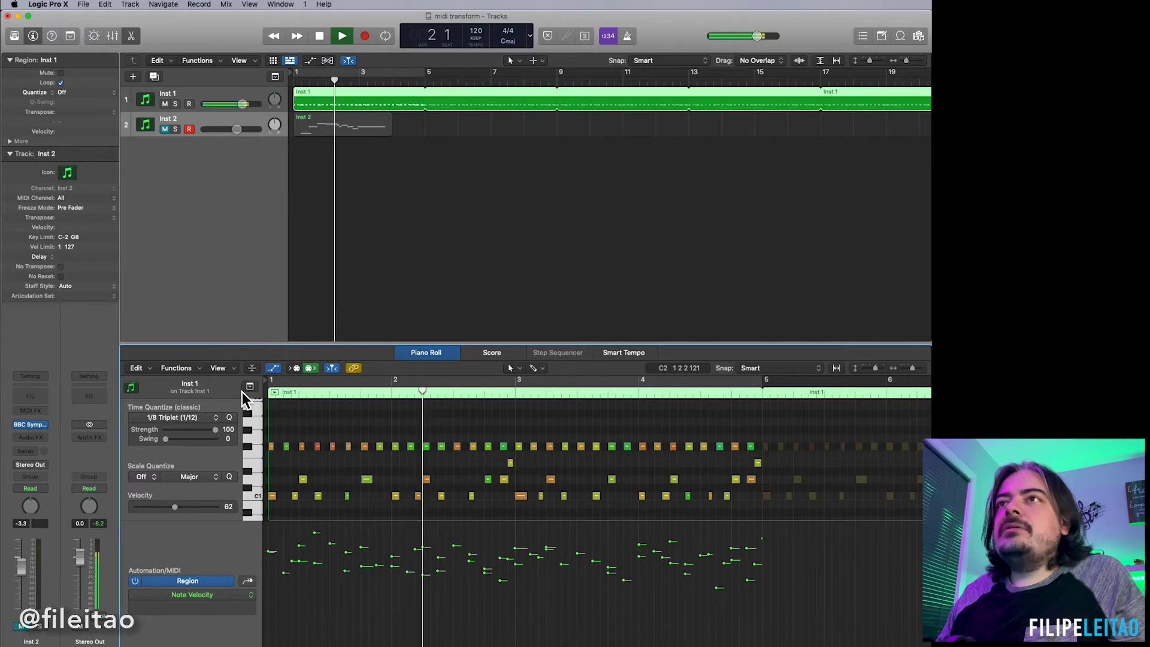
pyautogui.press('space')
# Step: Select the F#1 notes, apply the Double Speed transform to them and play the region from the start
pyautogui.moveTo(754, 433); pyautogui.dragTo(272, 454)
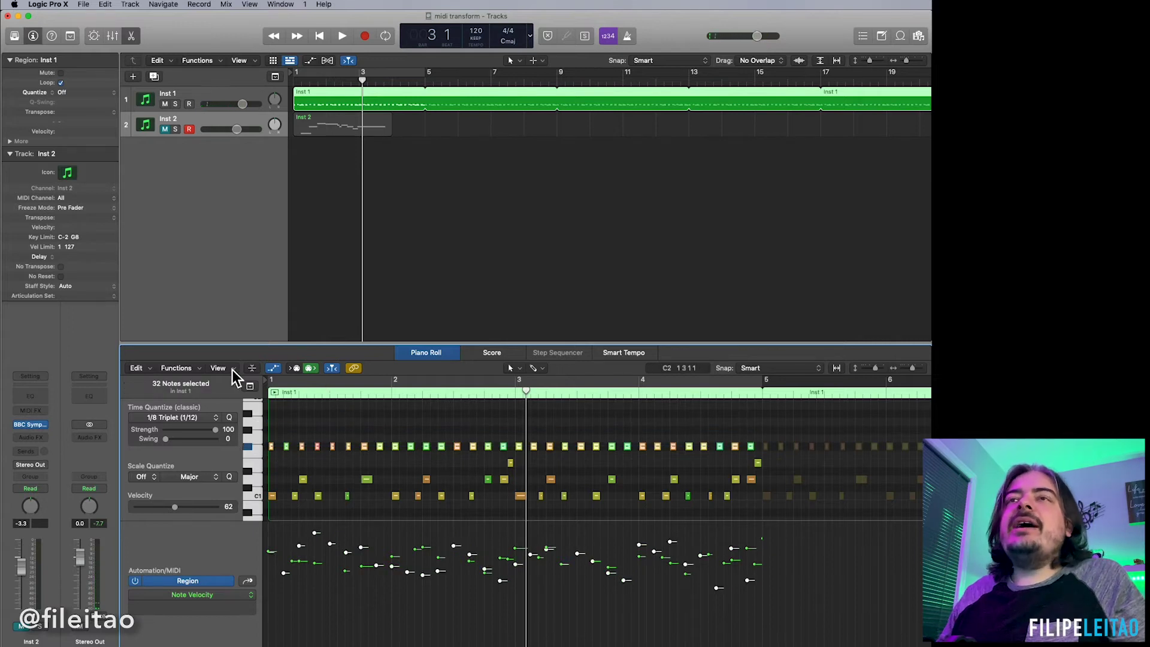
pyautogui.click(196, 372)
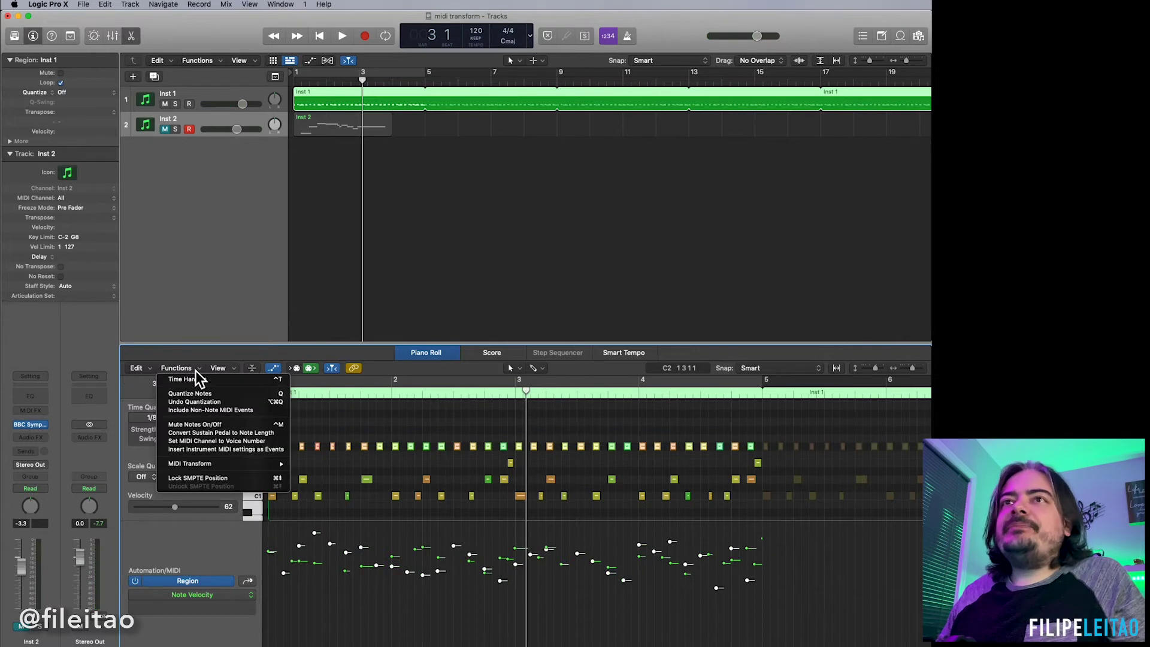
pyautogui.moveTo(210, 464)
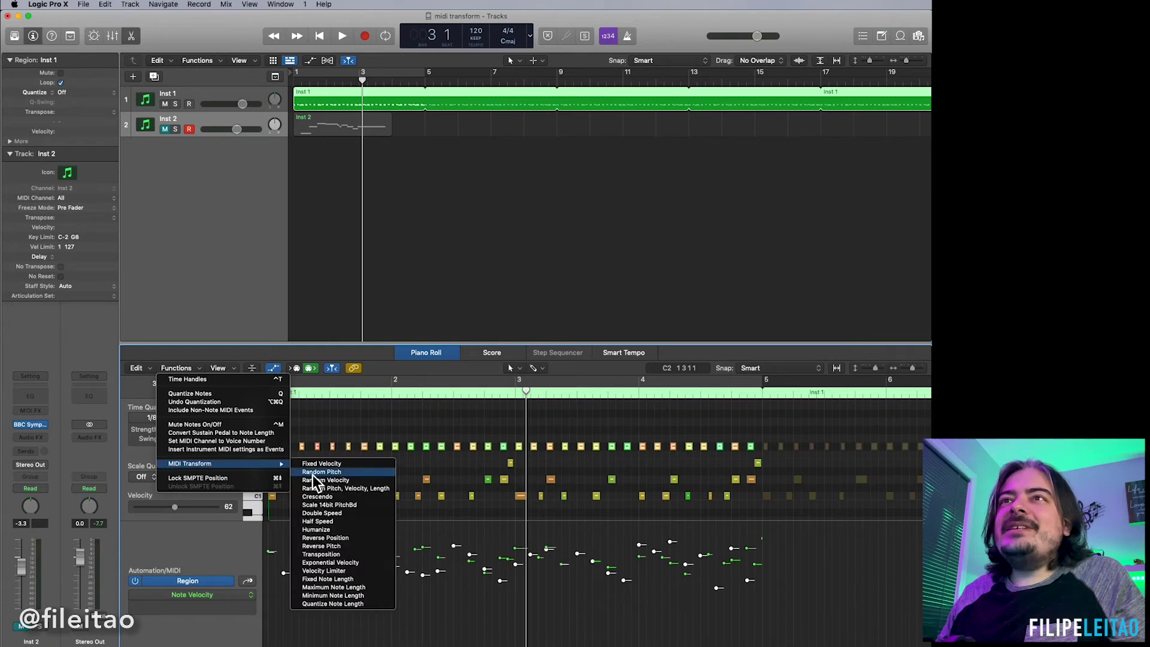
pyautogui.click(324, 514)
pyautogui.moveTo(486, 99); pyautogui.dragTo(496, 113)
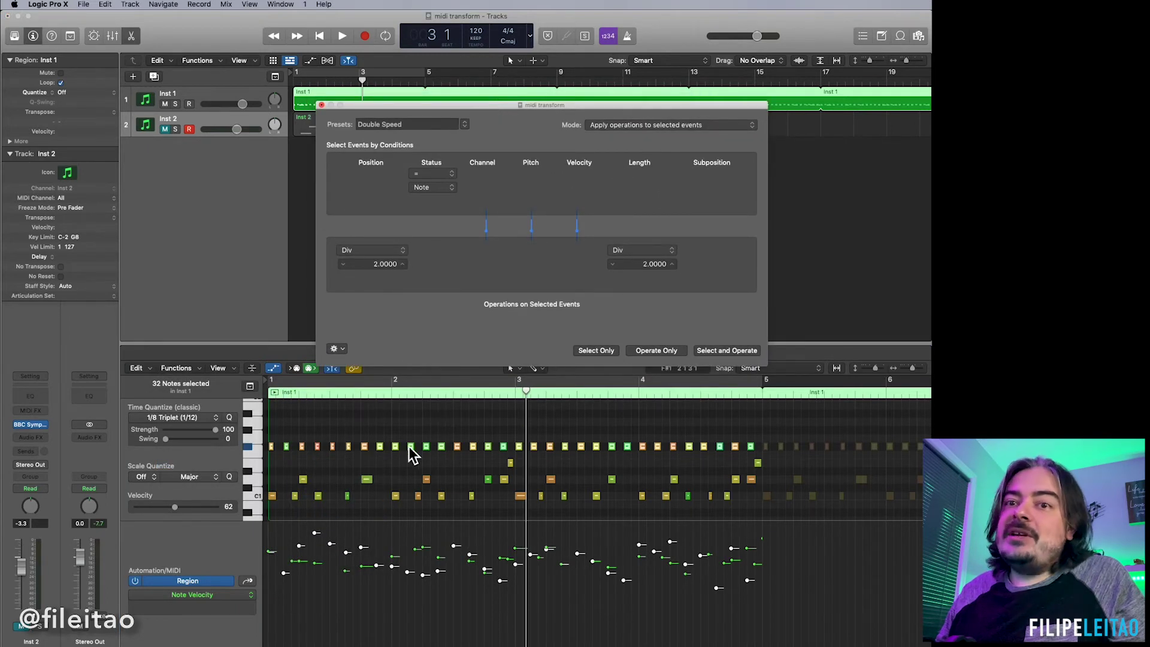
pyautogui.click(656, 351)
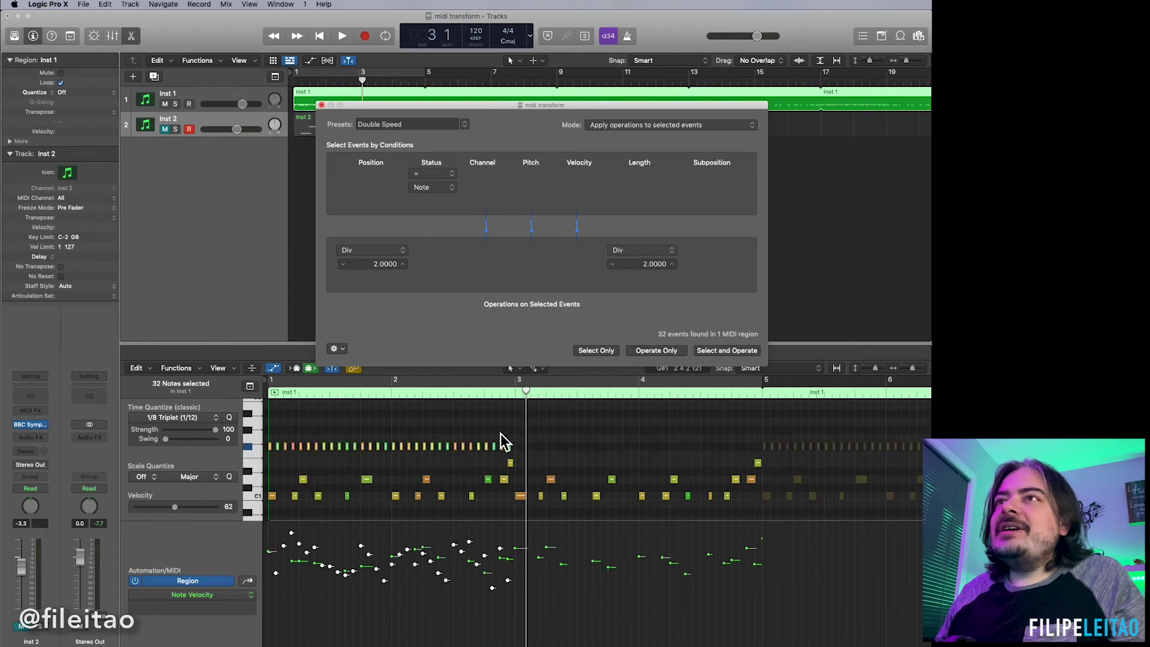
pyautogui.click(328, 405)
pyautogui.press('space')
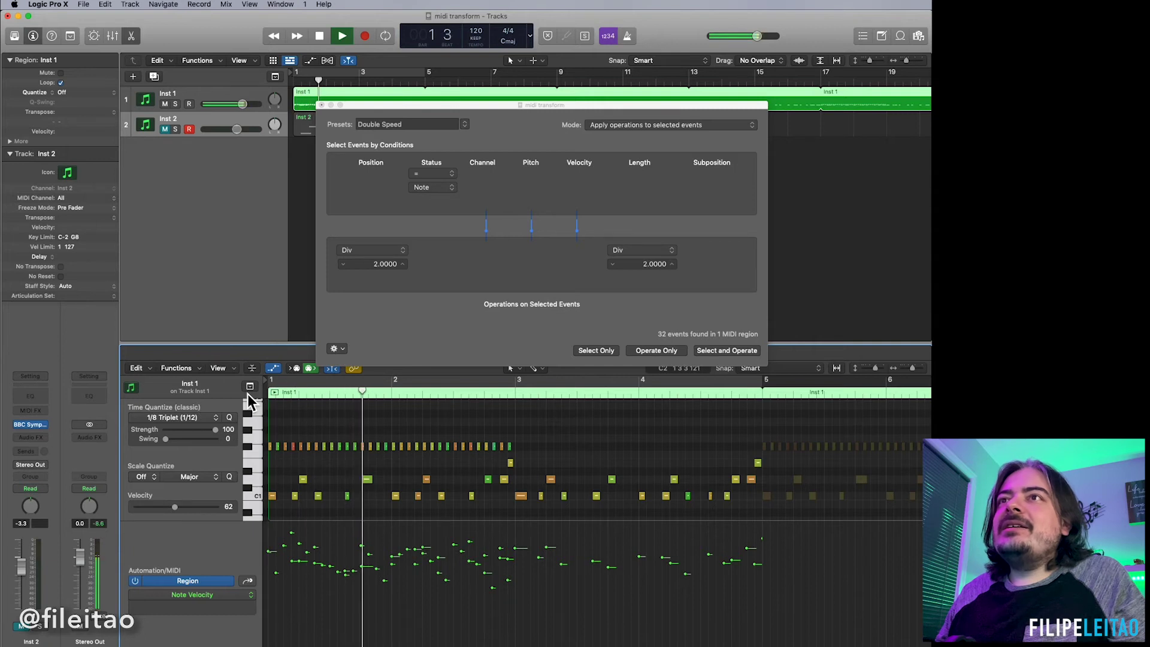
# Step: Copy the double-speed F#1 notes into bars 3 and 4, play the pattern from bar 1 and undo the changes
pyautogui.moveTo(536, 435)
pyautogui.mouseDown()
pyautogui.moveTo(269, 465)
pyautogui.moveTo(513, 464)
pyautogui.moveTo(519, 448)
pyautogui.mouseUp()
pyautogui.click(602, 460)
pyautogui.moveTo(329, 390); pyautogui.dragTo(250, 394)
pyautogui.press('space')
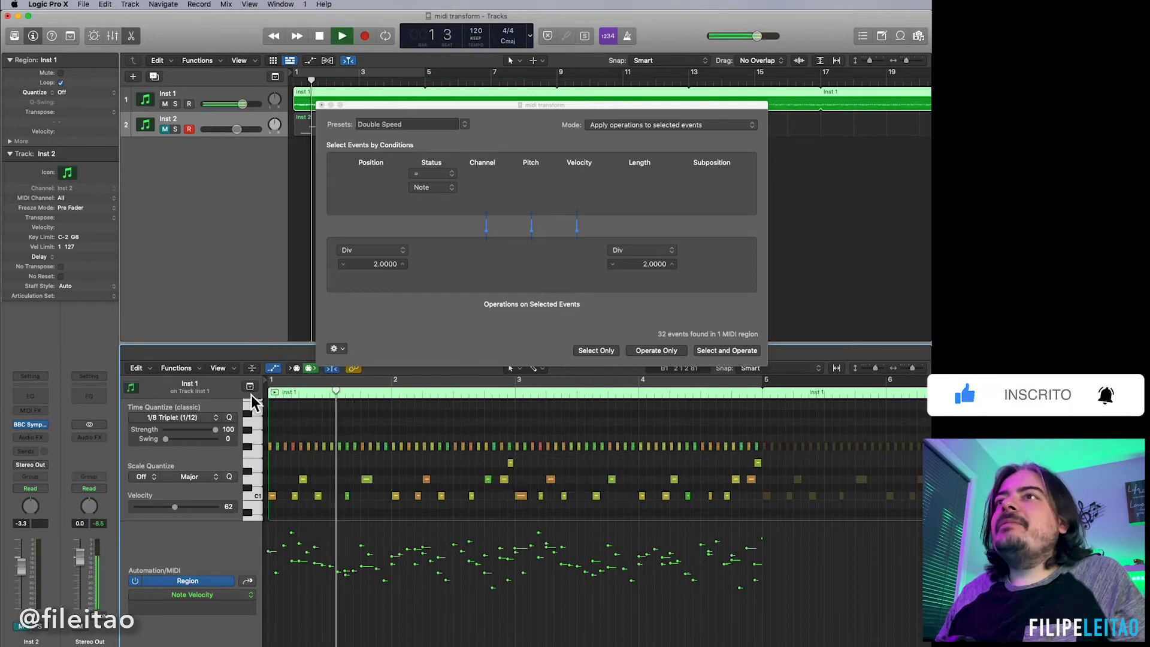
pyautogui.press('space')
pyautogui.press('super+z')
# Step: Try the Half Speed transform on all notes of the region, play the result and undo it
pyautogui.moveTo(756, 430); pyautogui.dragTo(269, 512)
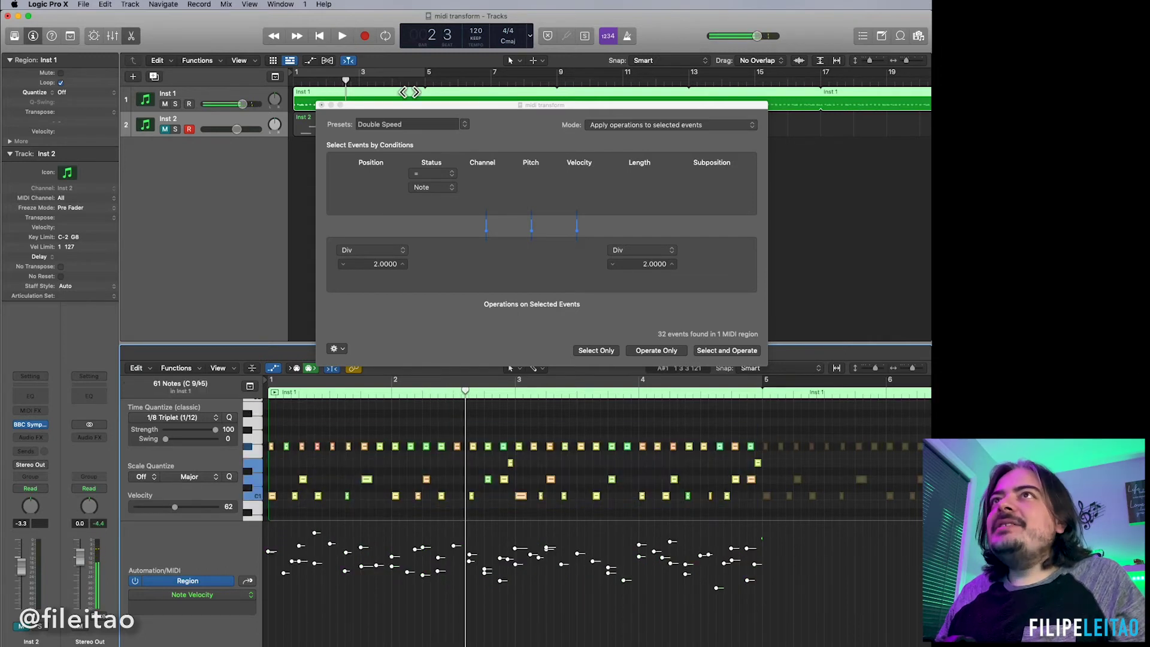
pyautogui.click(465, 126)
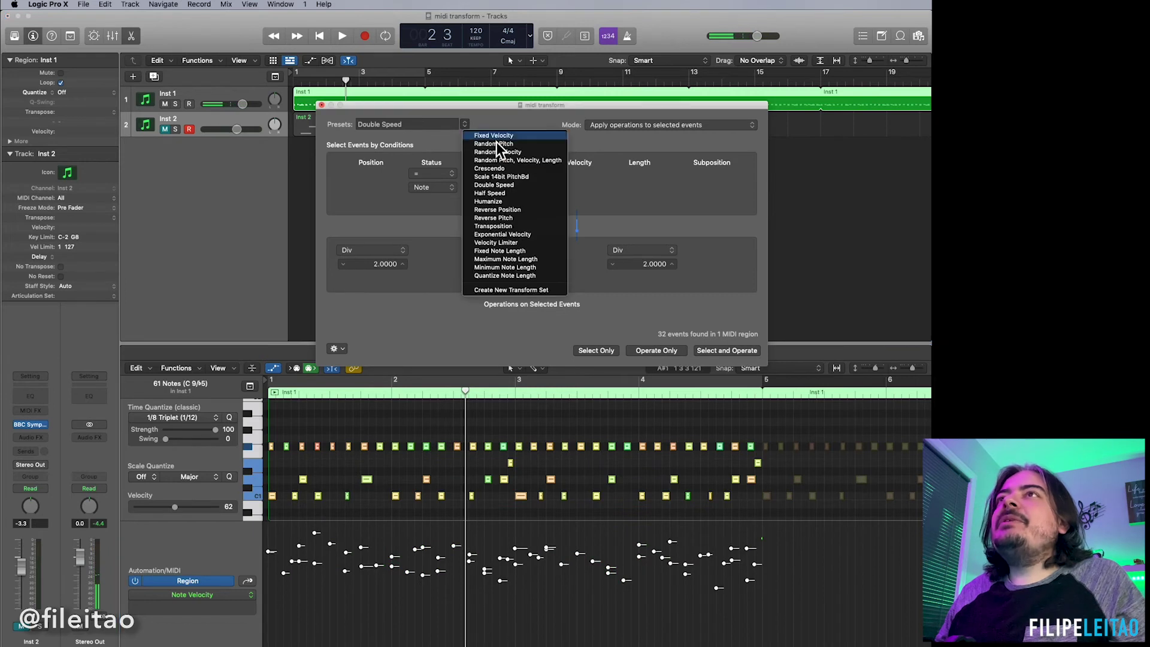
pyautogui.click(516, 195)
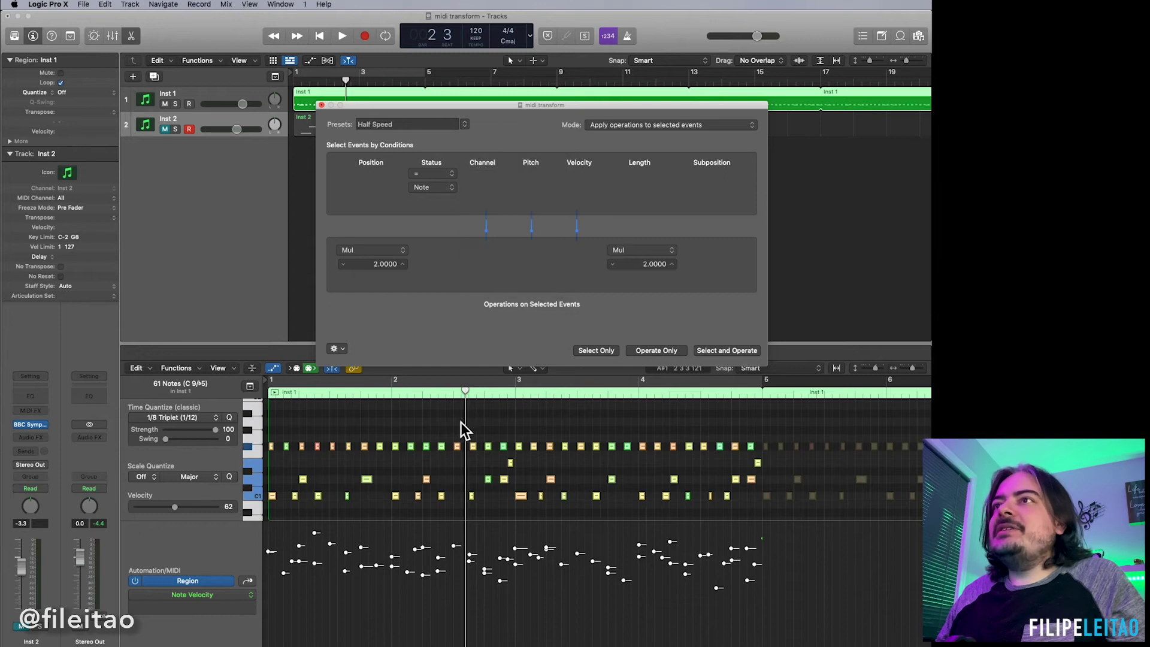
pyautogui.click(659, 351)
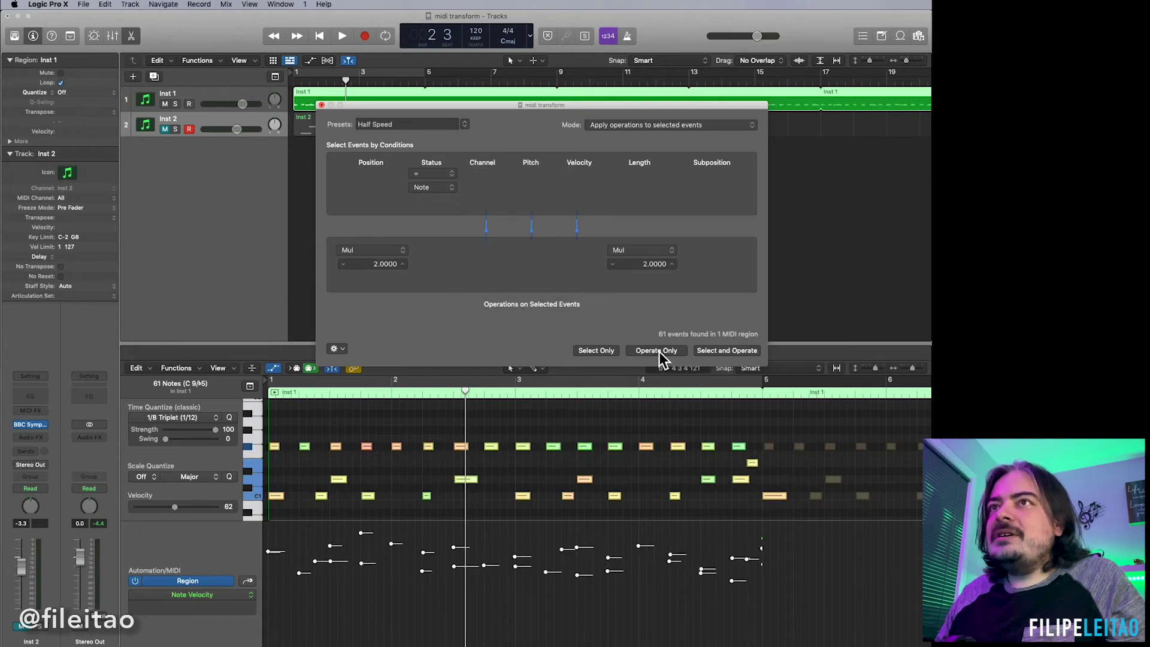
pyautogui.press('space')
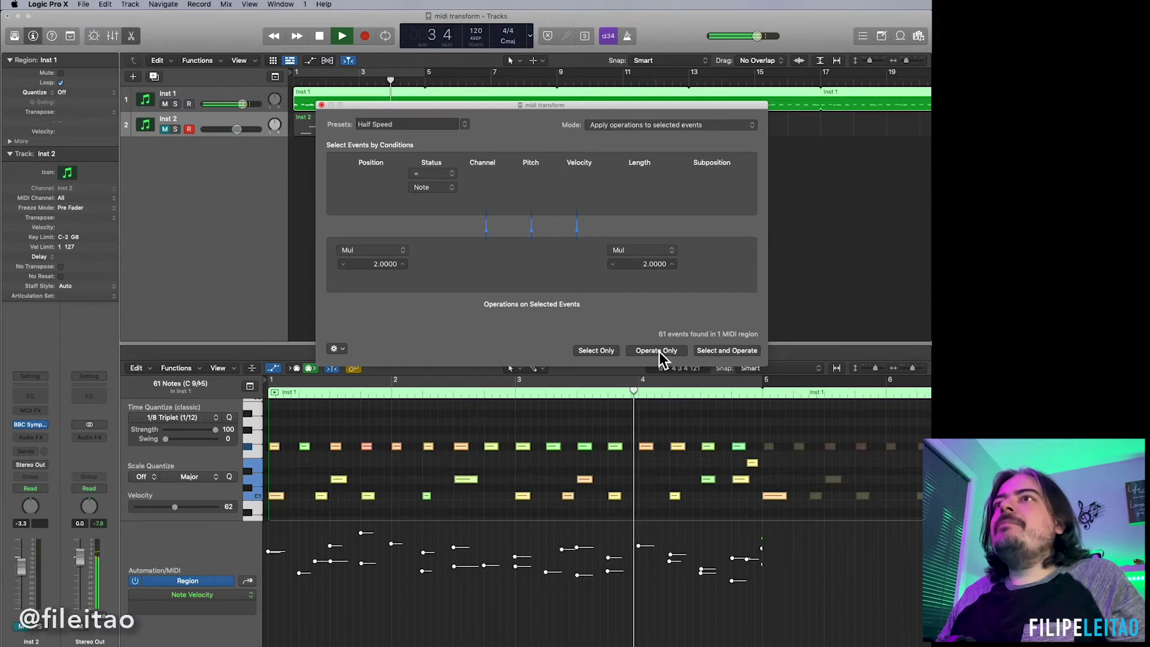
pyautogui.press('space')
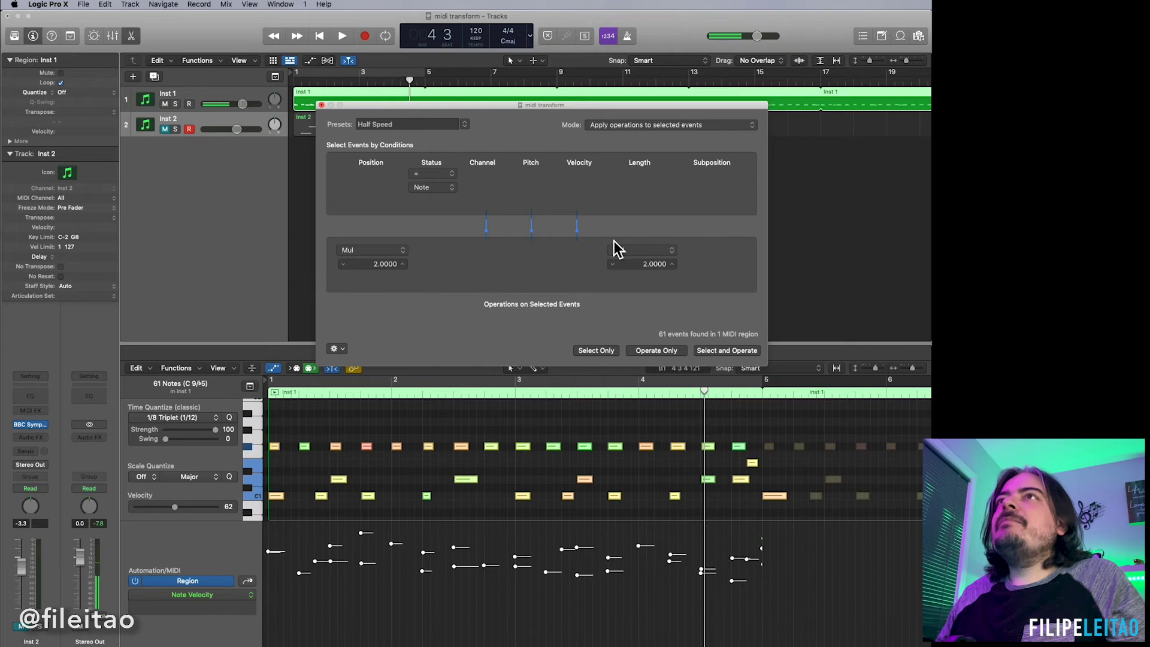
pyautogui.press('super+z')
# Step: Try the Double Speed transform on all notes of the region, play it from bar 1 and undo it
pyautogui.click(464, 124)
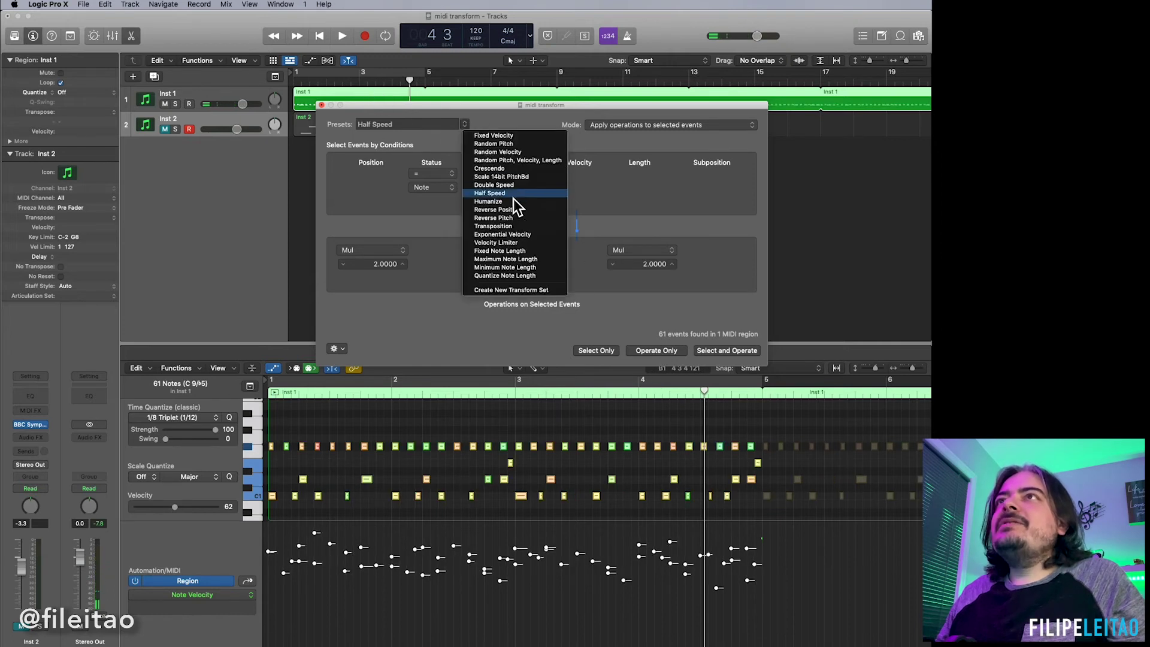
pyautogui.click(506, 185)
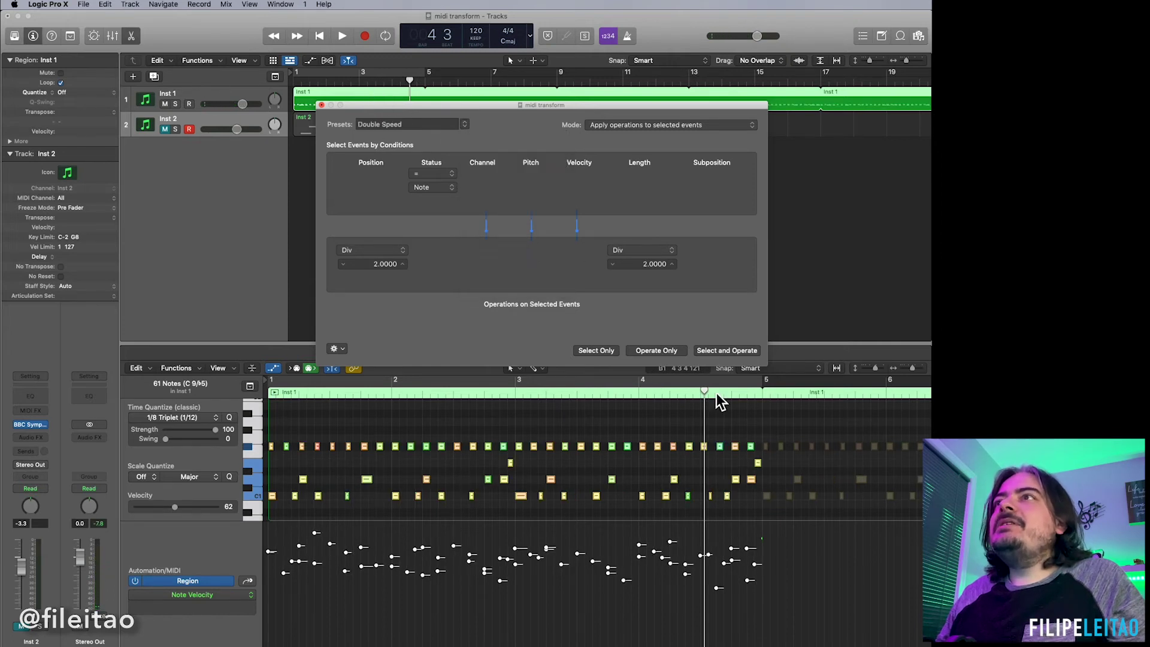
pyautogui.click(656, 350)
pyautogui.click(464, 412)
pyautogui.moveTo(465, 393); pyautogui.dragTo(250, 400)
pyautogui.press('space')
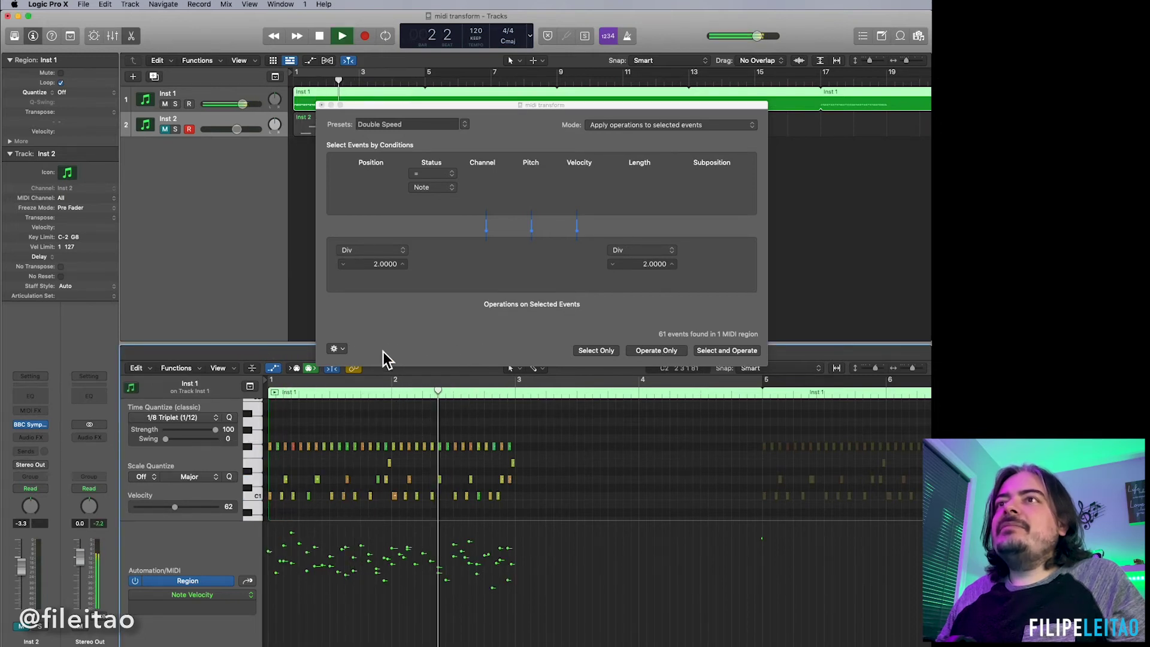
pyautogui.press('space')
pyautogui.press('super+z')
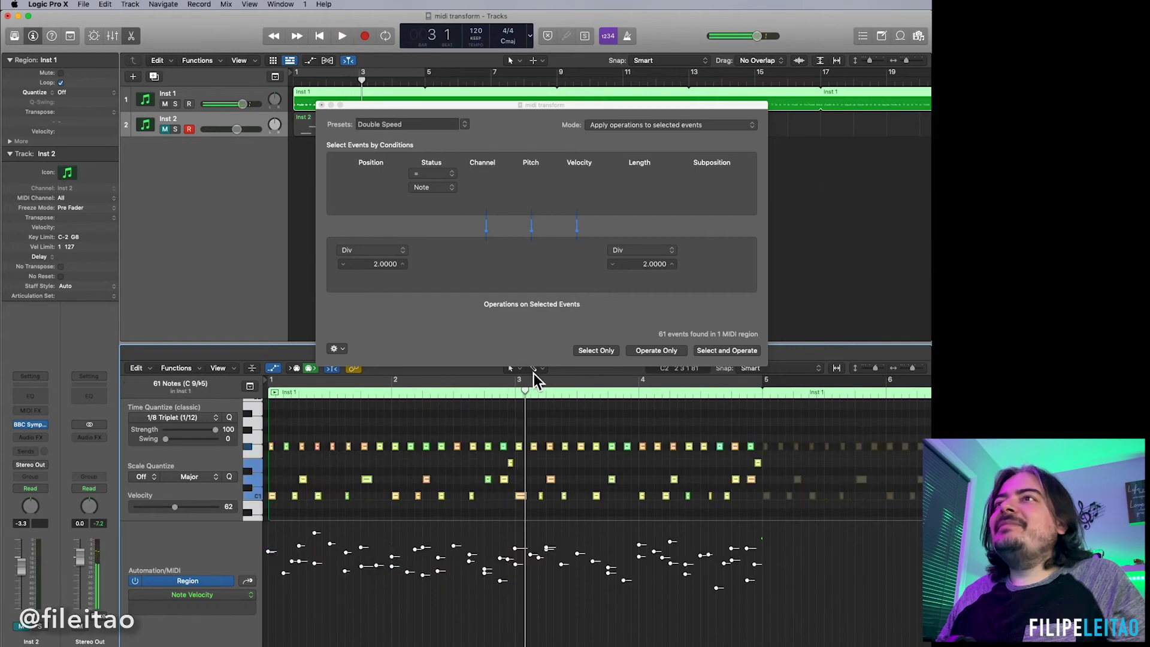
# Step: Apply the Random Velocity transform, ranging from 40 to 127, to all notes of the Inst 1 region and play the result
pyautogui.moveTo(758, 426); pyautogui.dragTo(259, 516)
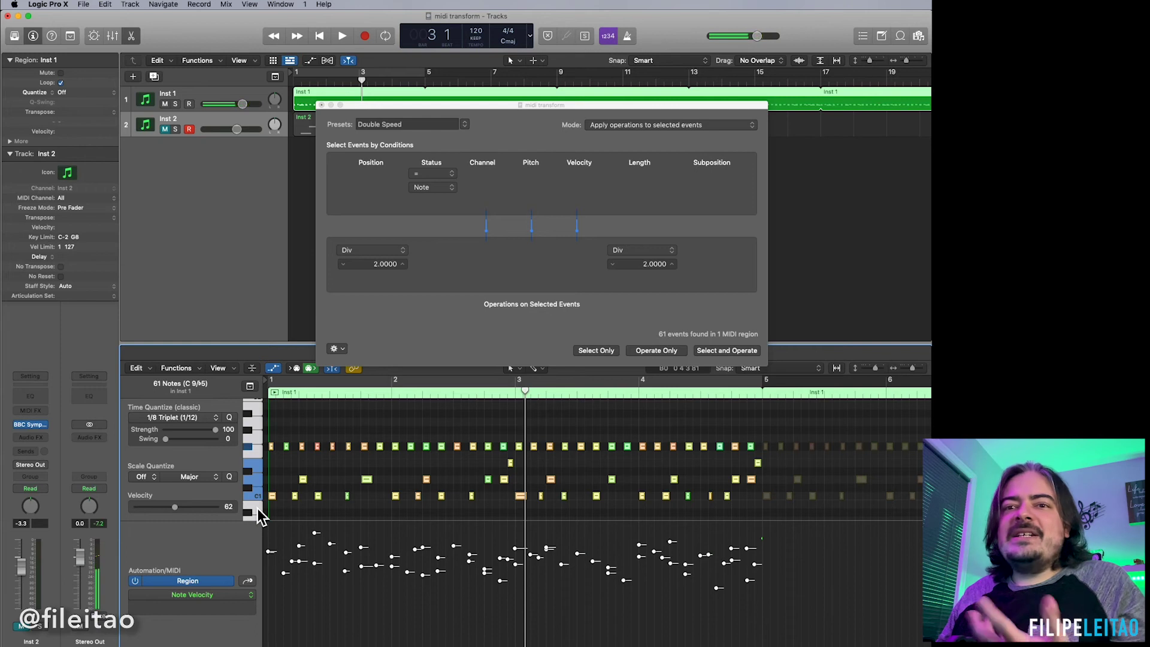
pyautogui.click(465, 124)
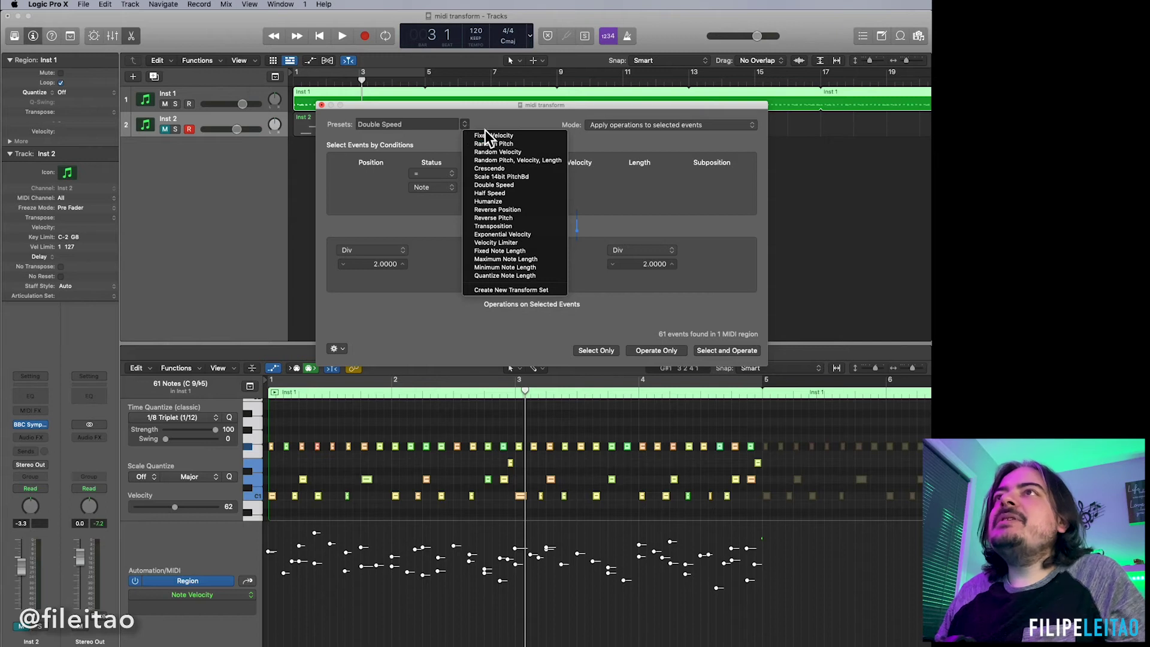
pyautogui.click(518, 154)
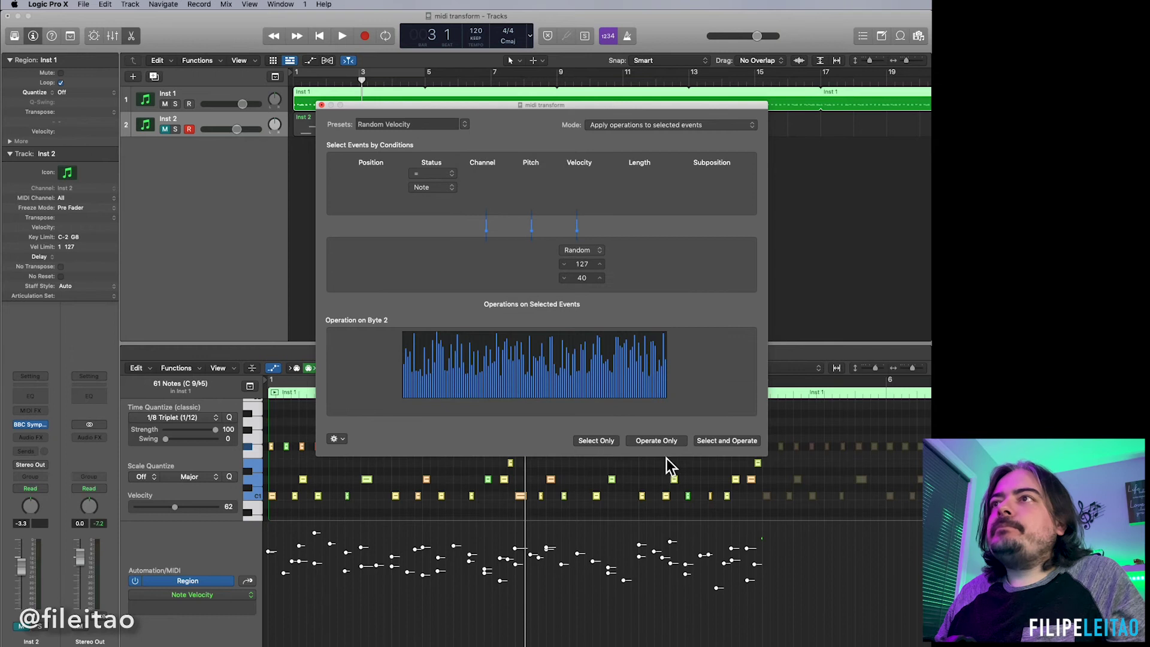
pyautogui.click(655, 444)
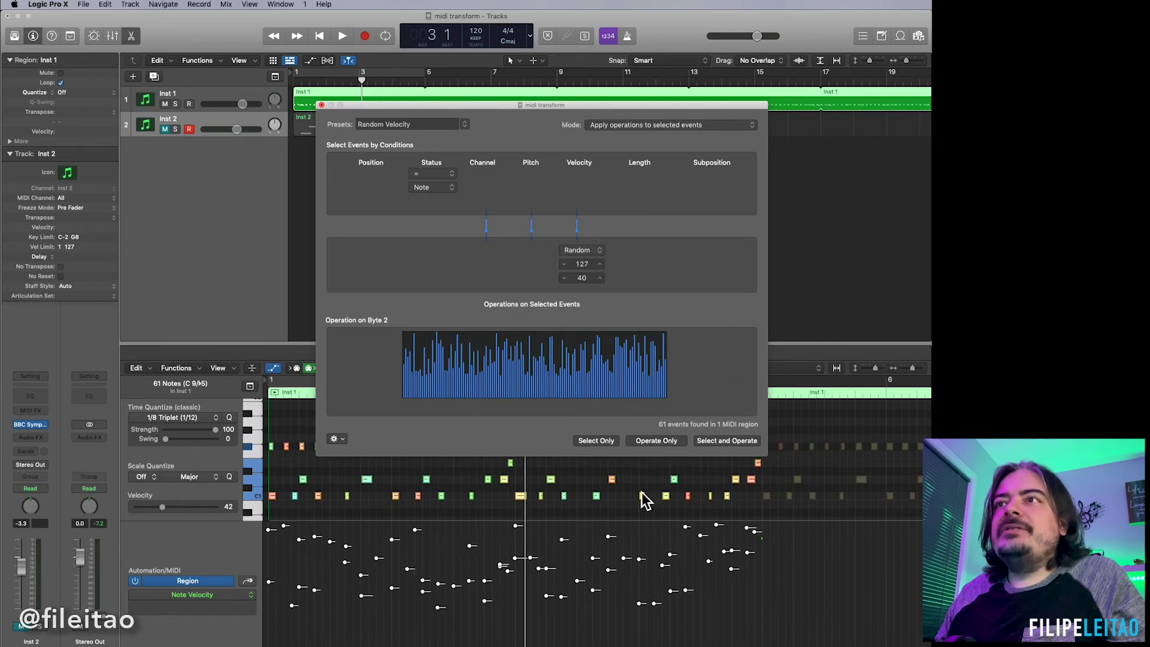
pyautogui.press('space')
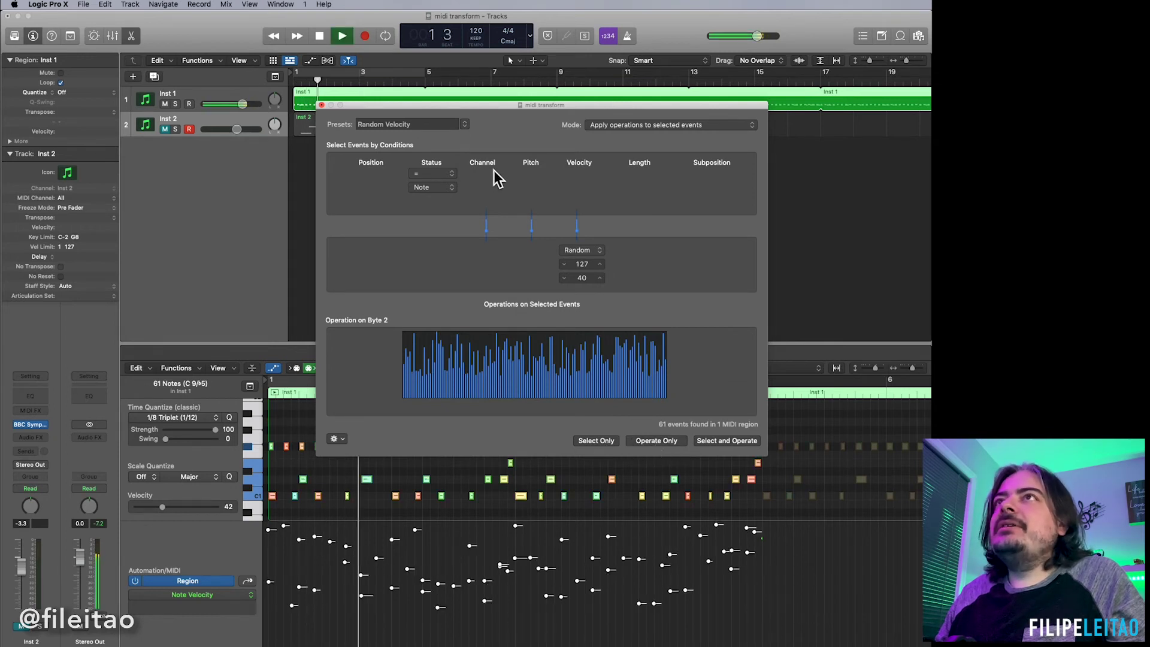
pyautogui.click(321, 105)
# Step: Select the Inst 2 region, unmute and solo its track, and play it from the start
pyautogui.click(323, 126)
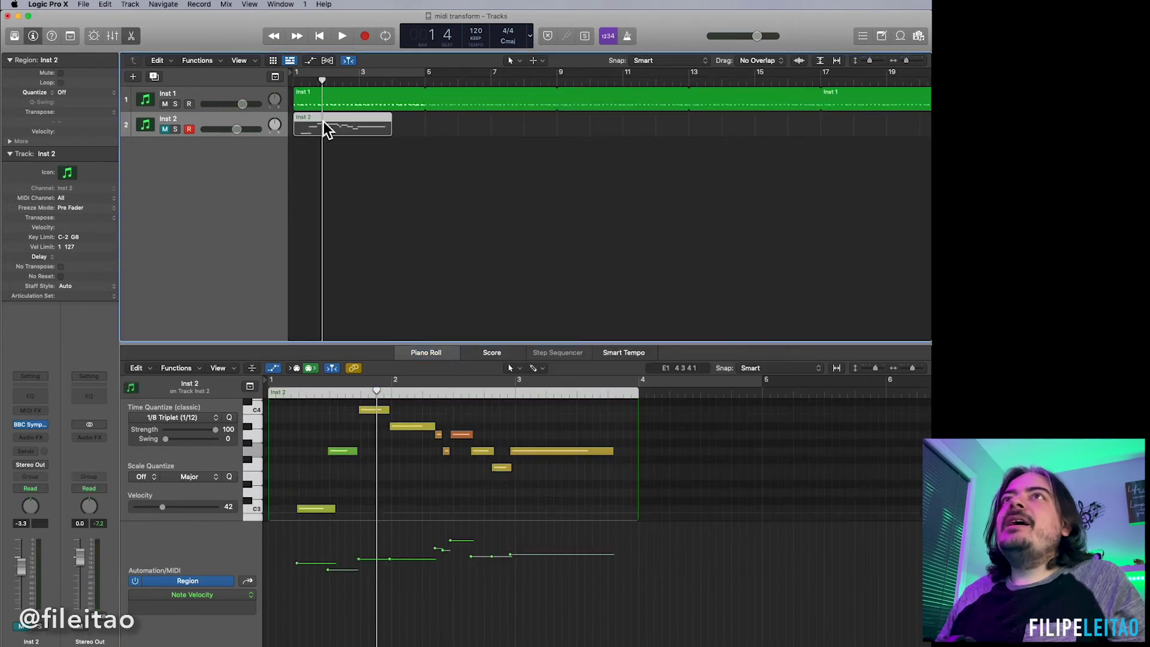
pyautogui.click(168, 129)
pyautogui.click(176, 129)
pyautogui.press('Return')
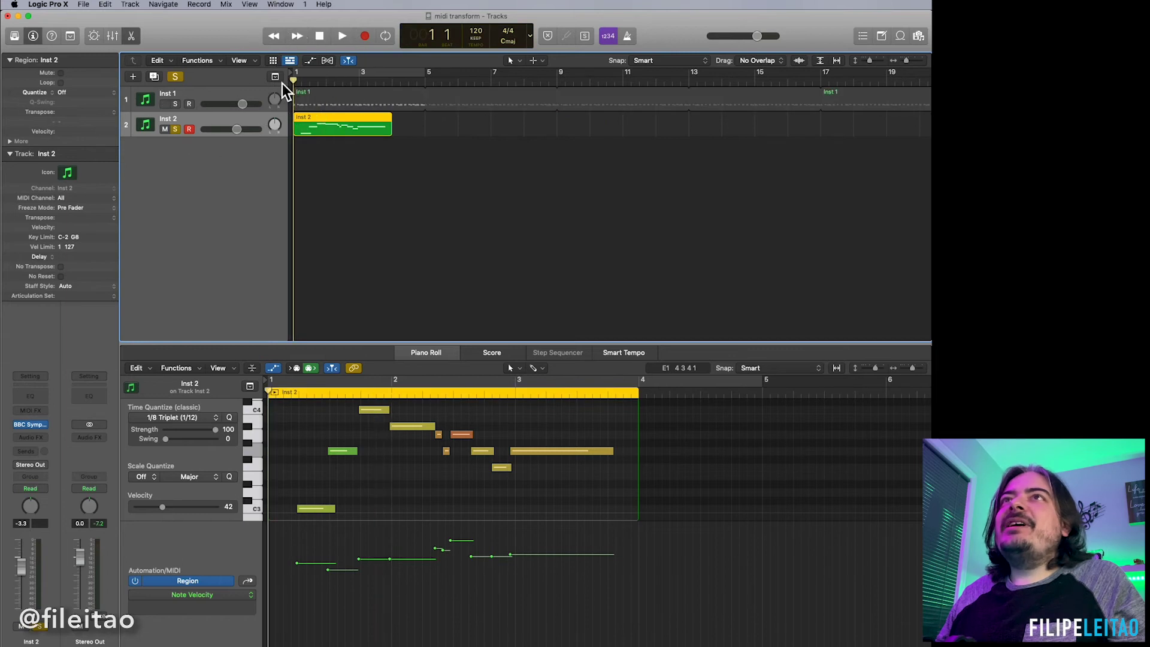
pyautogui.press('space')
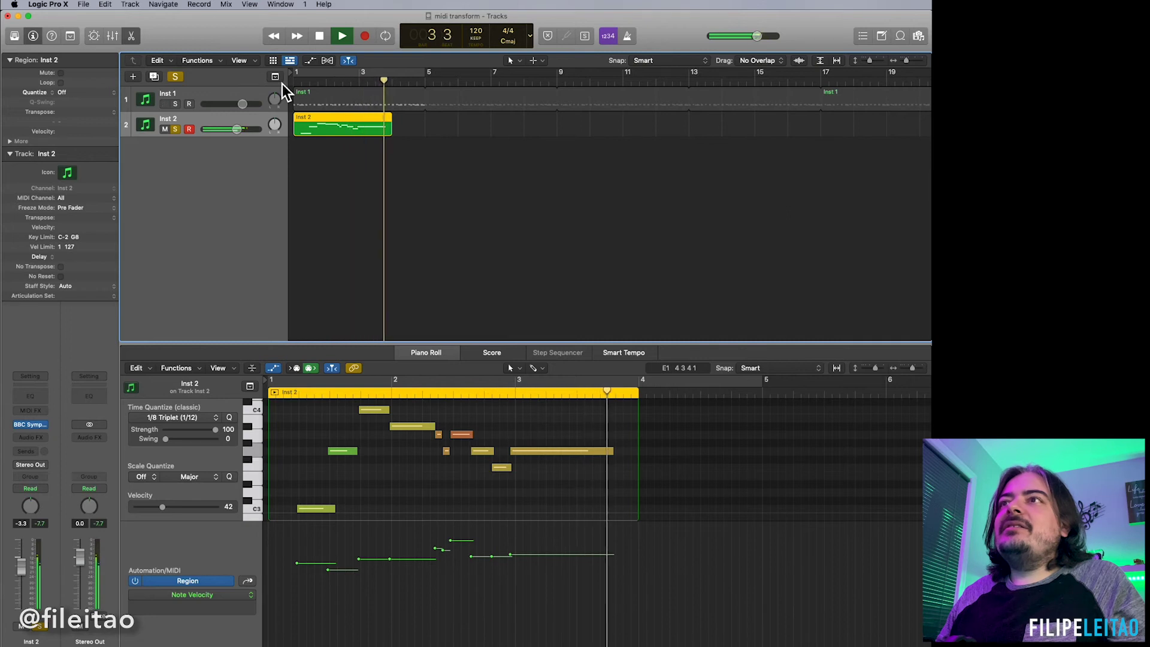
pyautogui.press('space')
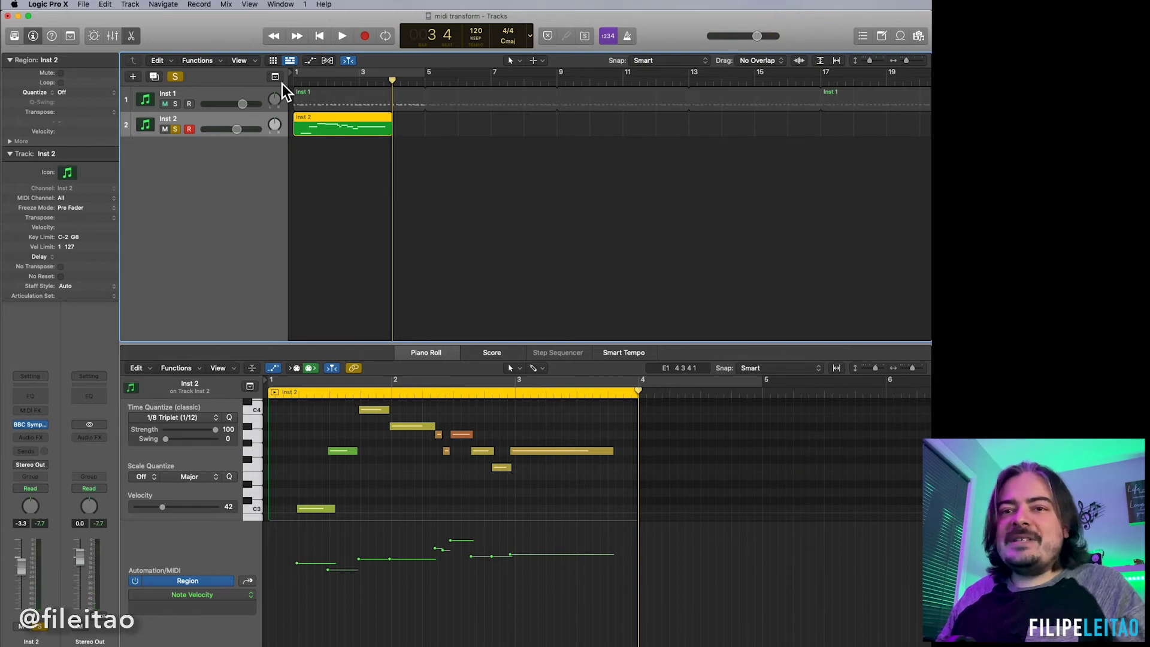
# Step: Hide the automation area in the Piano Roll and select all notes of the Inst 2 region
pyautogui.scroll(-1, 309, 415)
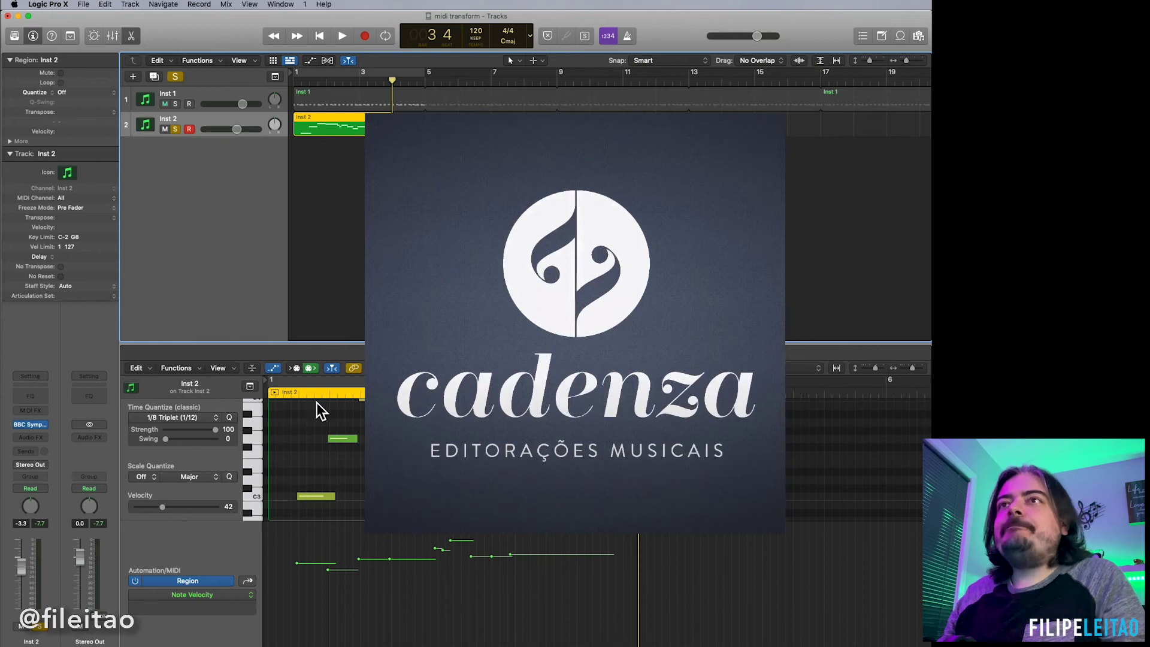
pyautogui.press('Return')
pyautogui.press('space')
pyautogui.scroll(-3, 311, 430)
pyautogui.press('a')
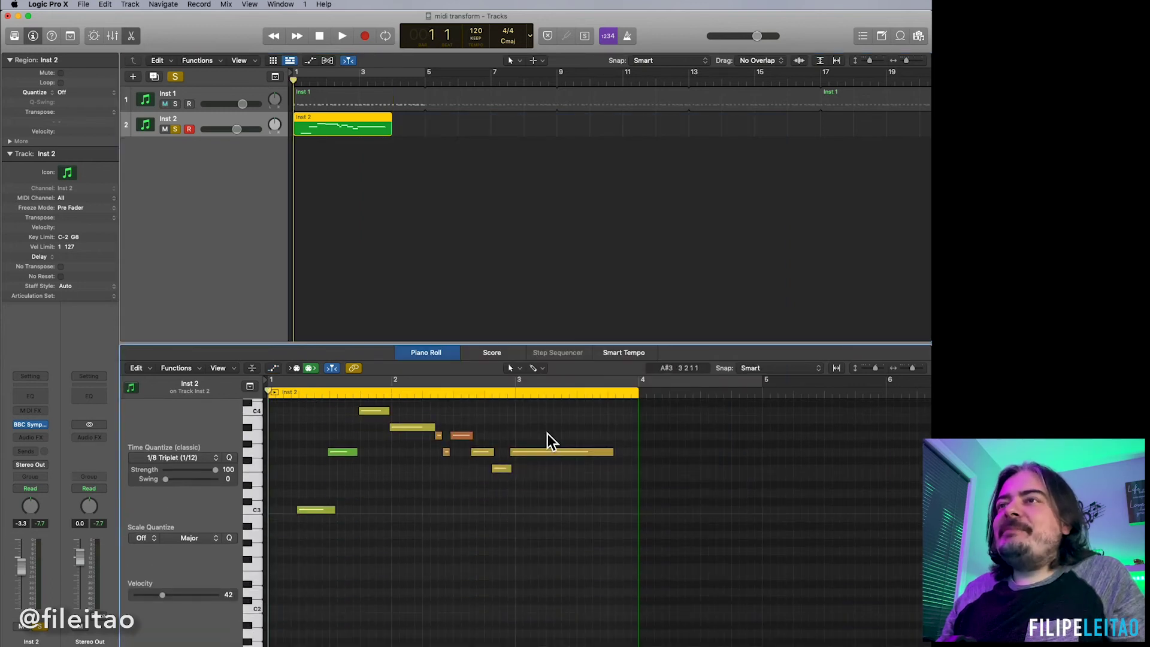
pyautogui.scroll(4, 547, 433)
pyautogui.click(577, 418)
pyautogui.moveTo(578, 419); pyautogui.dragTo(309, 578)
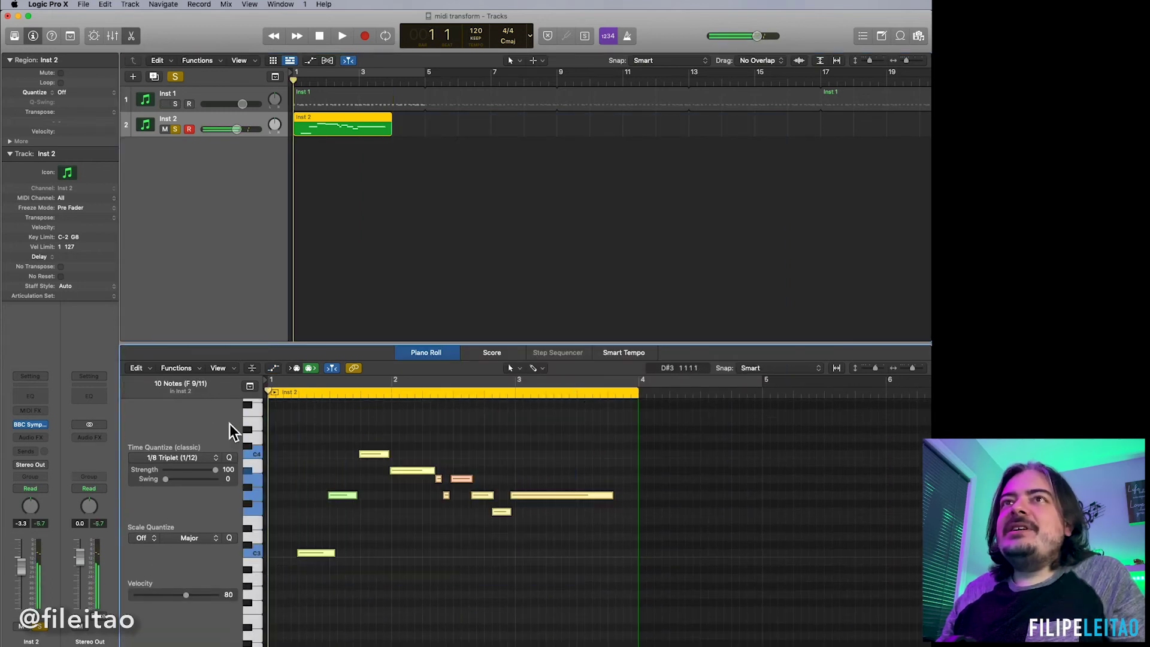
# Step: Apply the Crescendo transform with velocities from 1 to 127, between positions 1 1 1 1 and 5 1 1 1, to the selected notes
pyautogui.click(185, 372)
pyautogui.moveTo(227, 466)
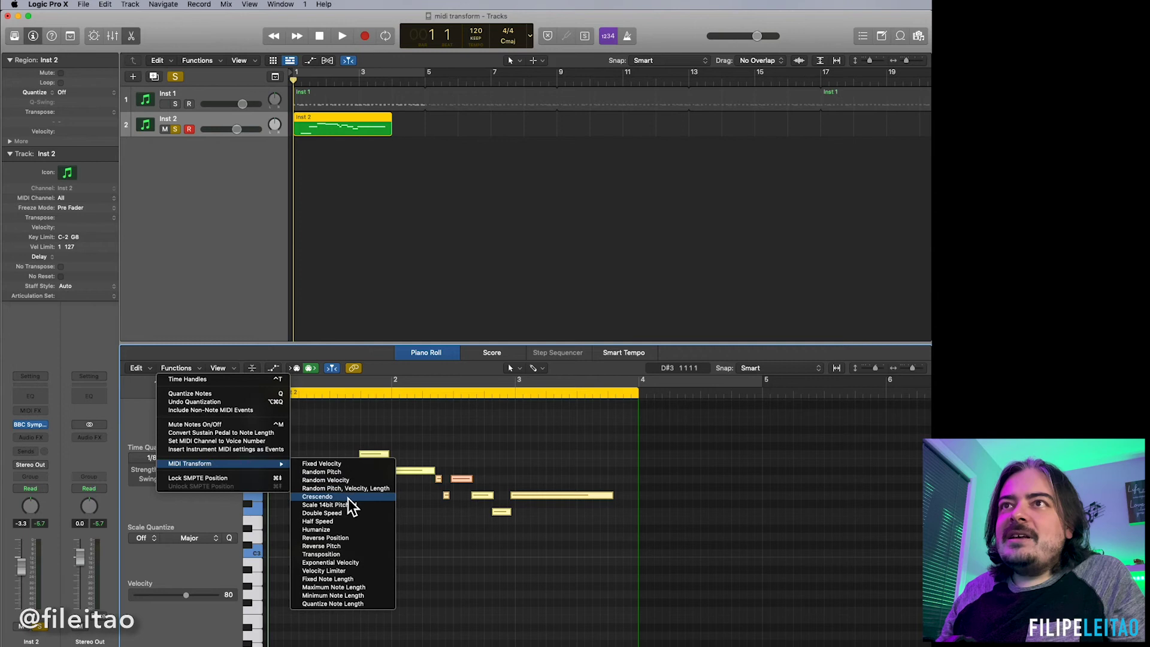
pyautogui.click(346, 497)
pyautogui.moveTo(548, 109); pyautogui.dragTo(472, 74)
pyautogui.click(585, 407)
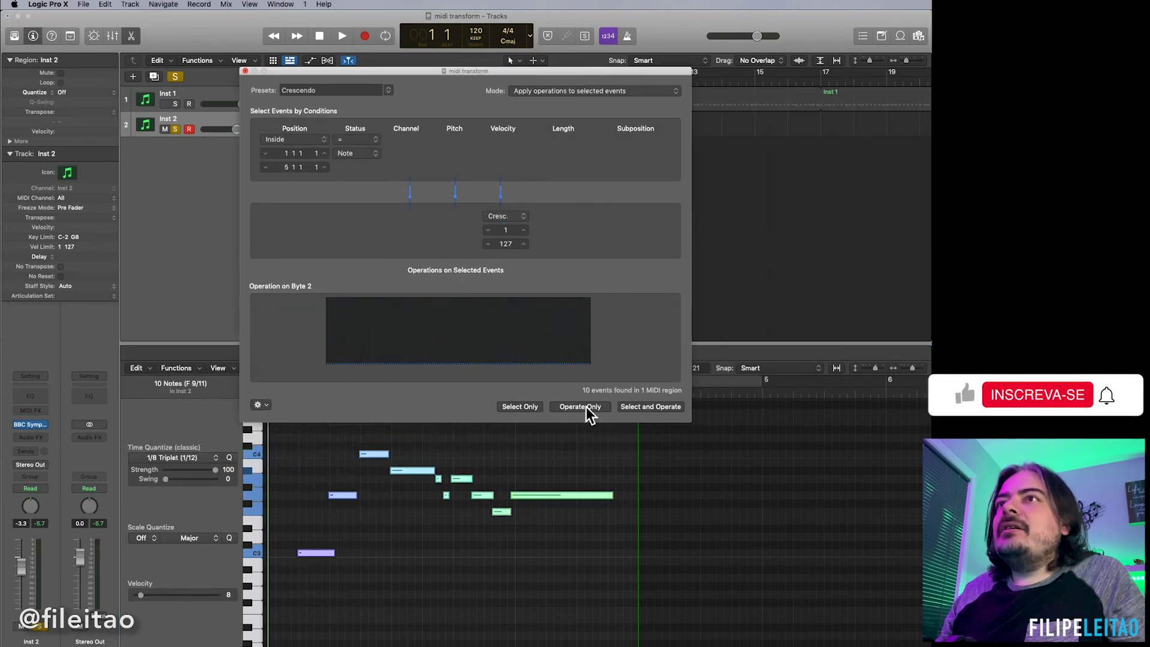
# Step: Move the transform window clear of the Piano Roll and show the Note Velocity lane beneath the notes
pyautogui.click(569, 470)
pyautogui.moveTo(495, 72); pyautogui.dragTo(485, 34)
pyautogui.click(338, 581)
pyautogui.press('a')
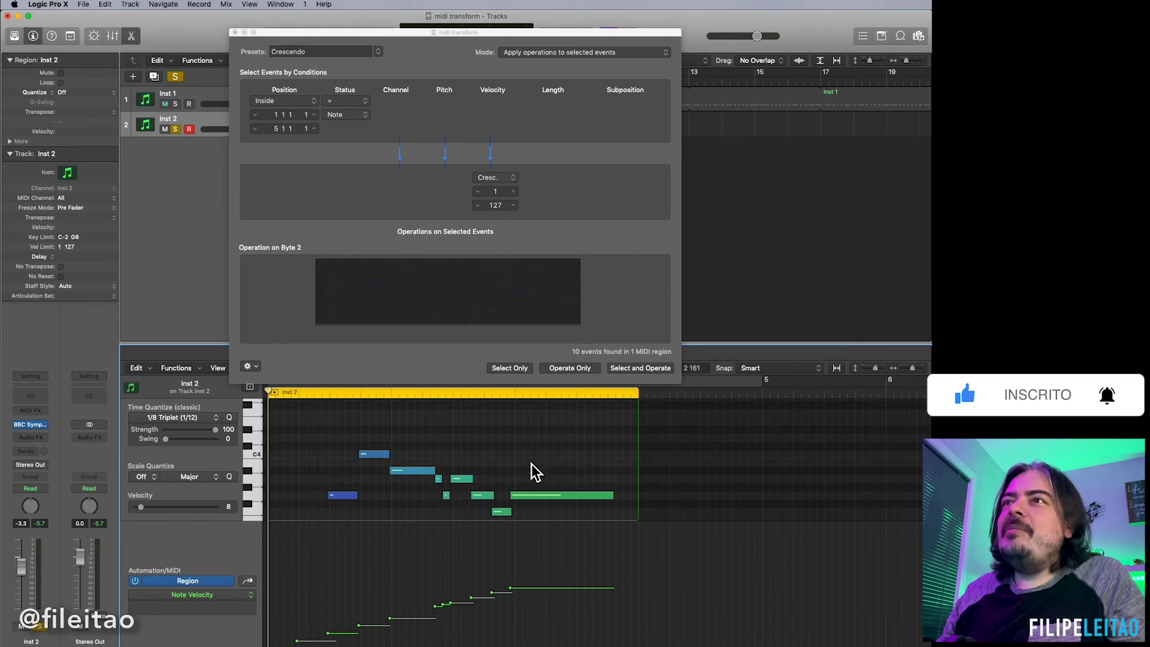
# Step: Select all the crescendo notes, raise their velocities together and play the Inst 2 region
pyautogui.moveTo(535, 472); pyautogui.dragTo(321, 483)
pyautogui.scroll(5, 321, 480)
pyautogui.moveTo(515, 588); pyautogui.dragTo(519, 555)
pyautogui.press('space')
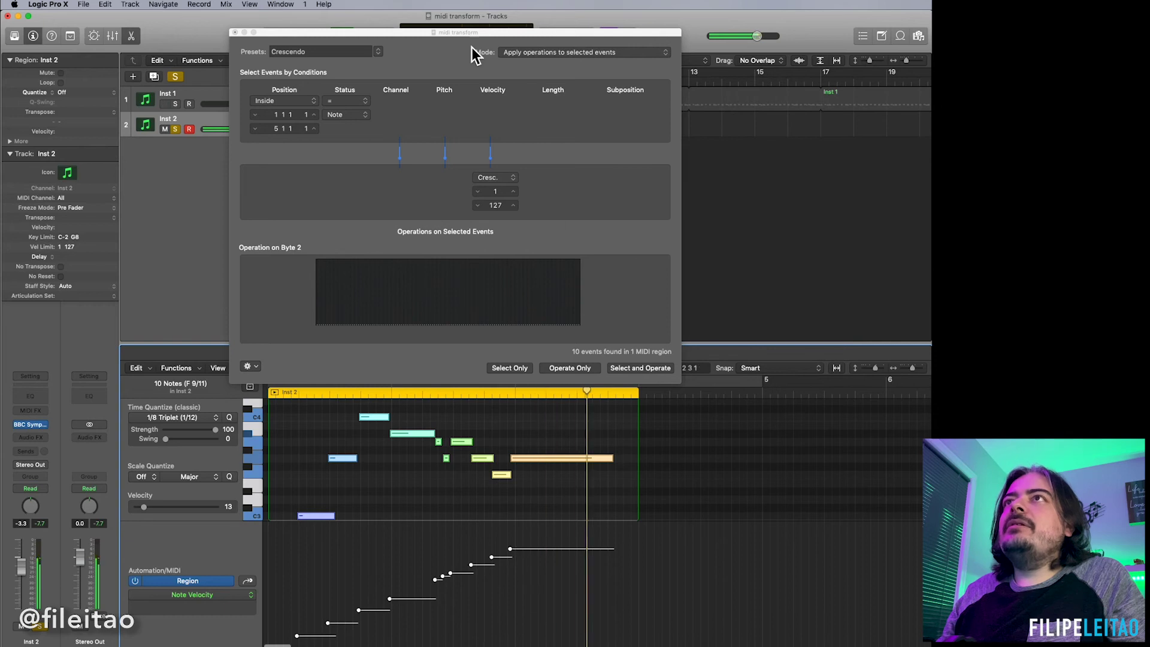
# Step: Try the Reverse Position transform on the selected notes and extend the Inst 2 region to bar 5
pyautogui.click(378, 52)
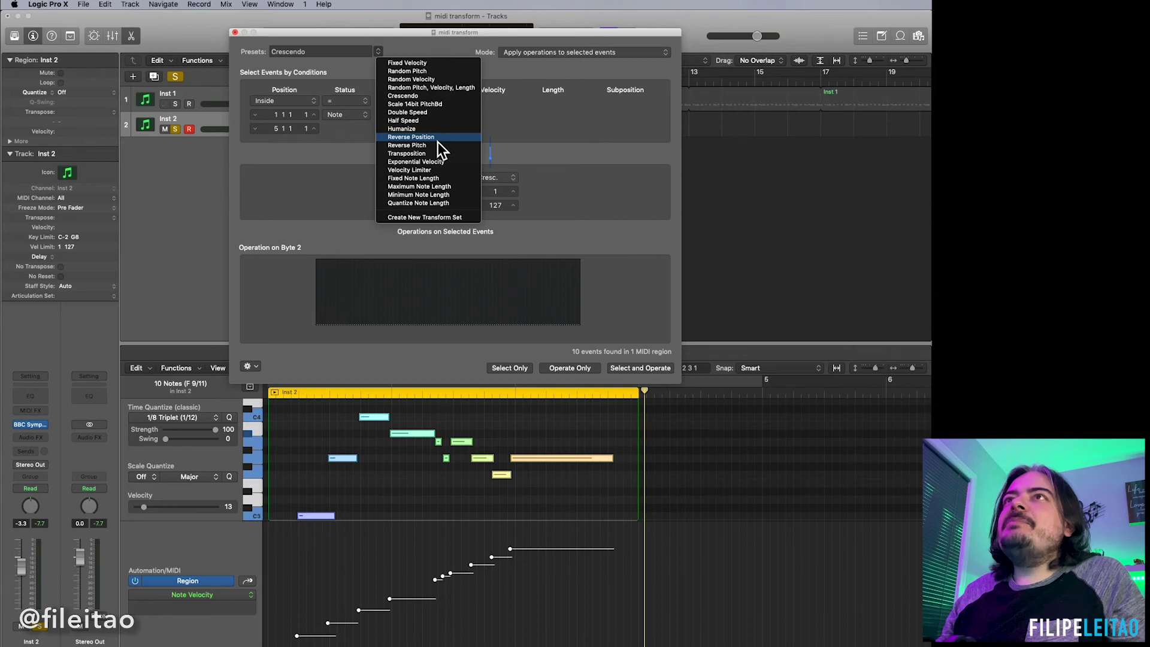
pyautogui.click(438, 140)
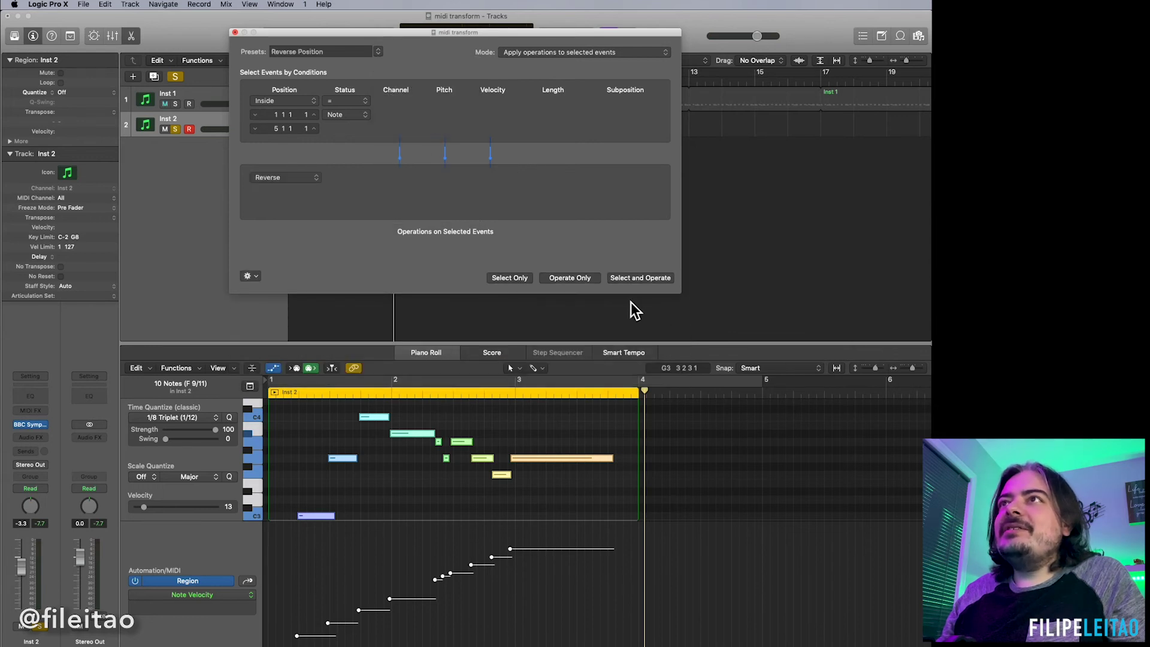
pyautogui.click(573, 279)
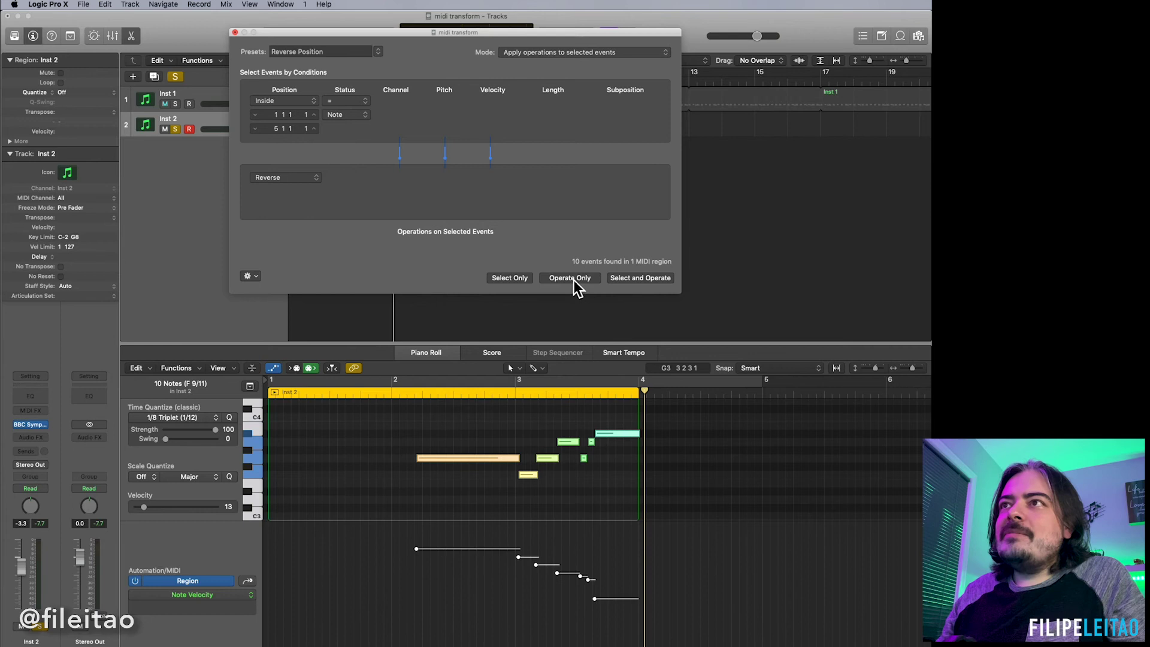
pyautogui.scroll(3, 584, 479)
pyautogui.click(650, 467)
pyautogui.moveTo(651, 467); pyautogui.dragTo(737, 481)
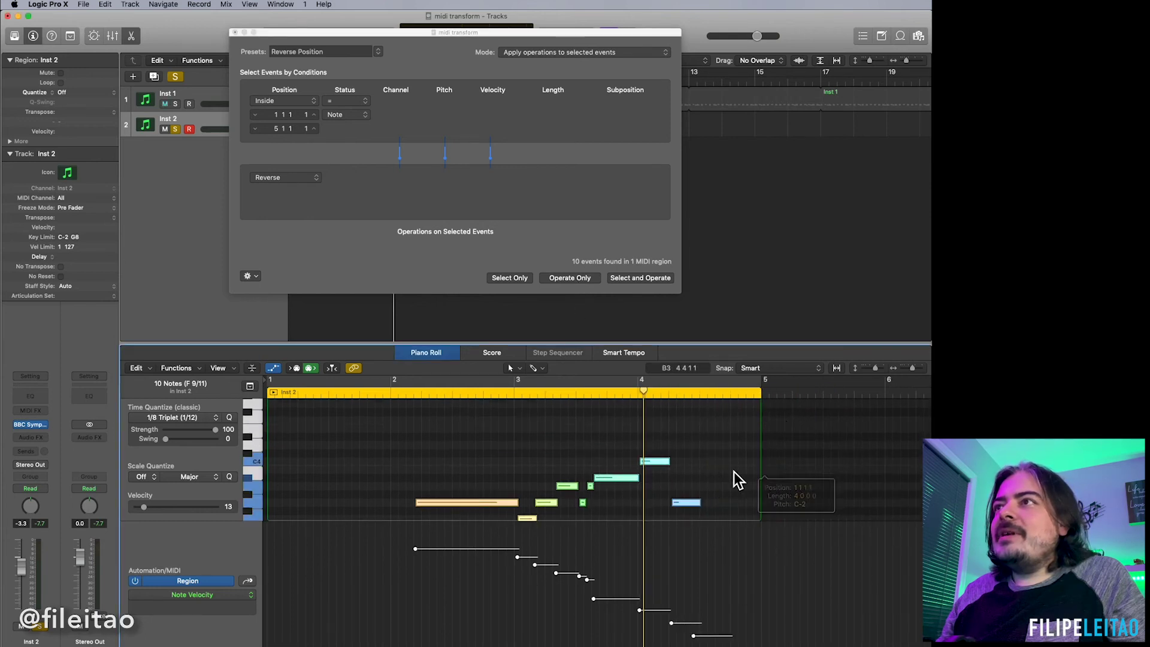
pyautogui.scroll(-3, 737, 481)
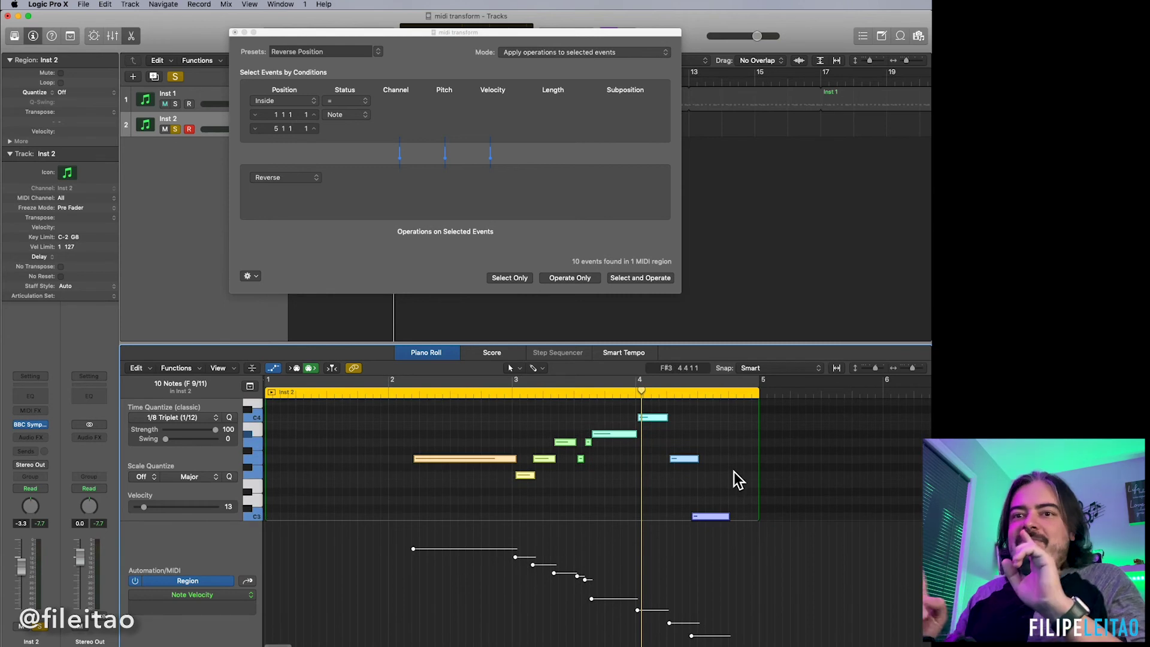
# Step: Play the reversed melody from bar 2, and undo the region extension and the position reversal
pyautogui.click(405, 400)
pyautogui.press('space')
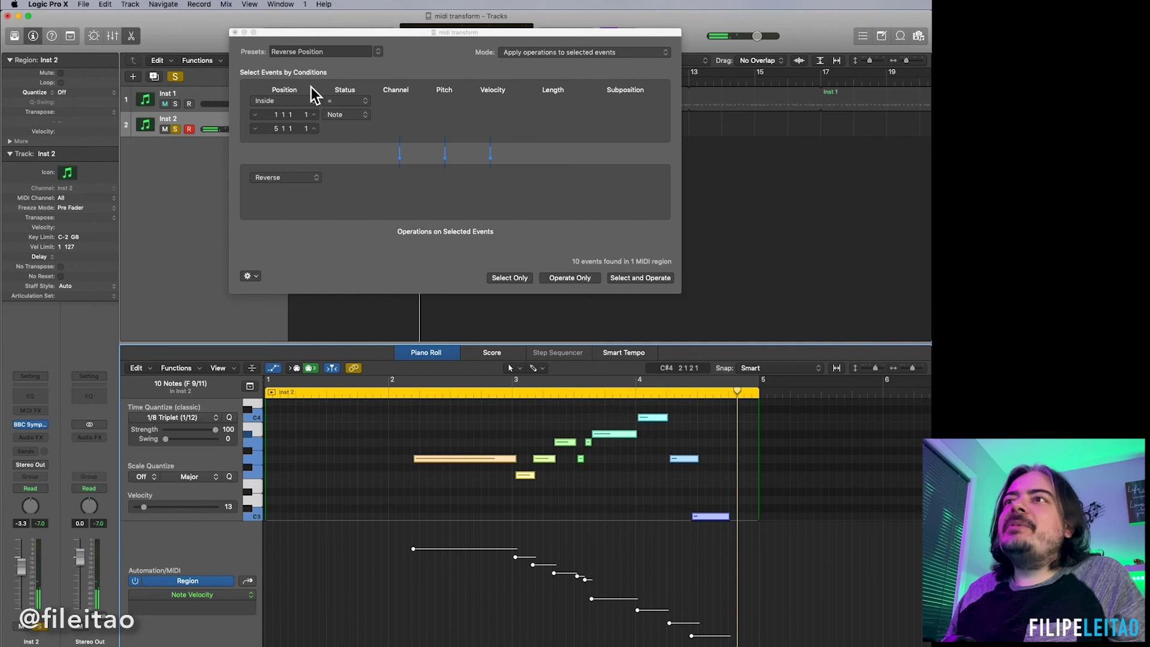
pyautogui.press('super+z')
pyautogui.press('super+z')
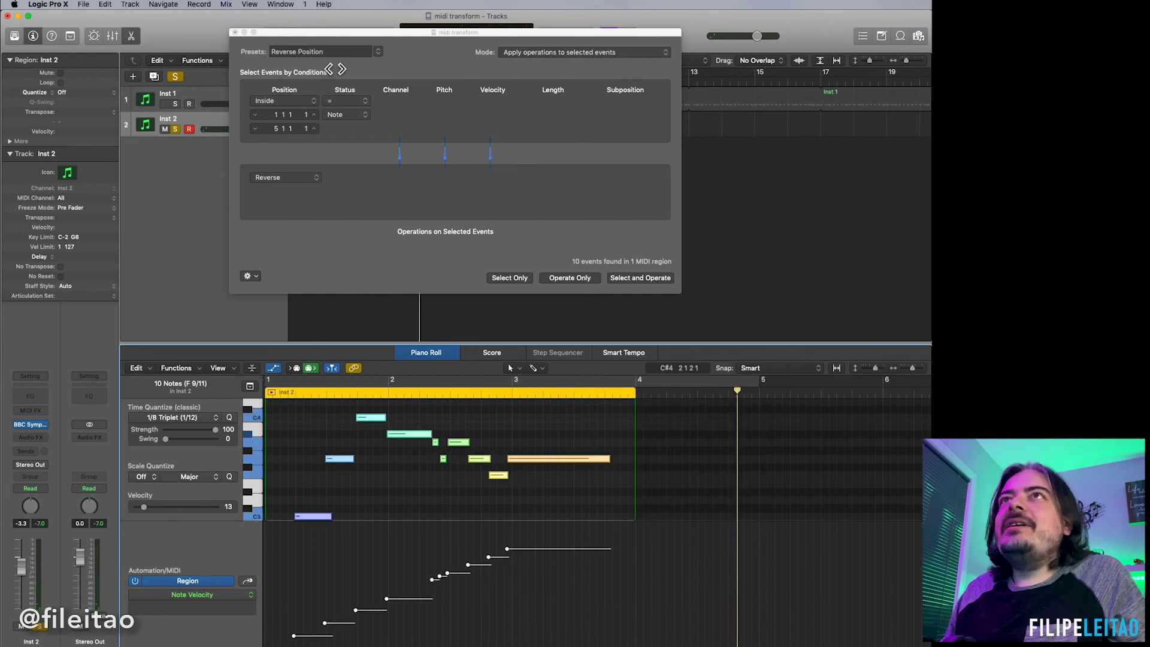
# Step: Try the Reverse Pitch transform on the selected notes, flipping them around C3
pyautogui.click(365, 55)
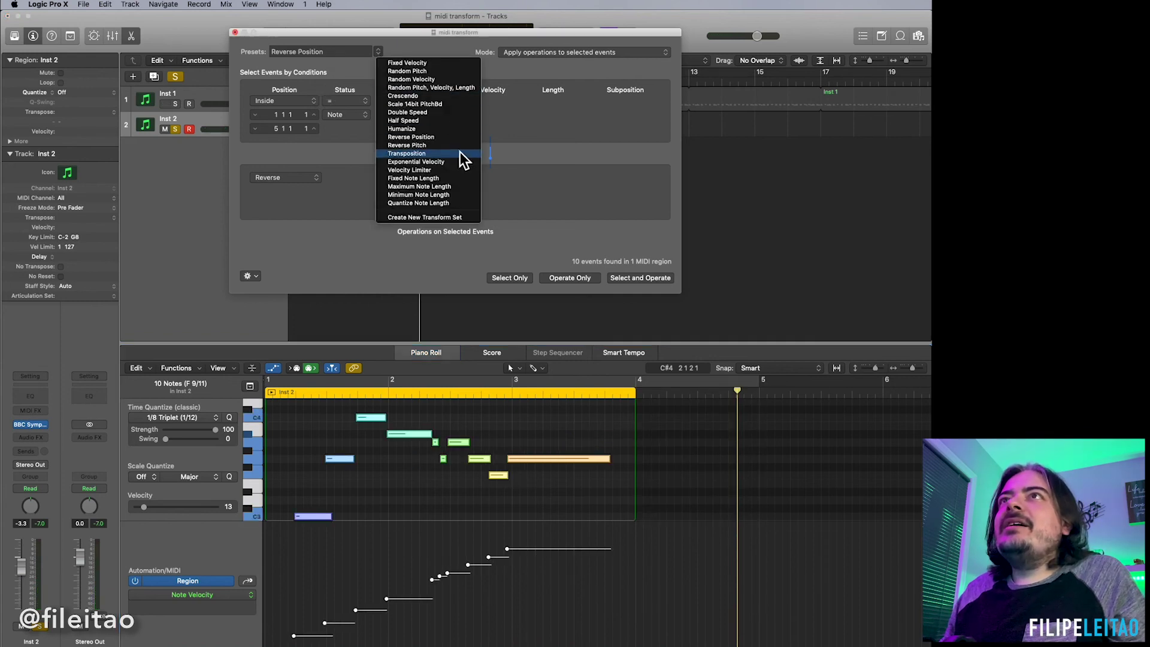
pyautogui.click(446, 147)
pyautogui.click(569, 279)
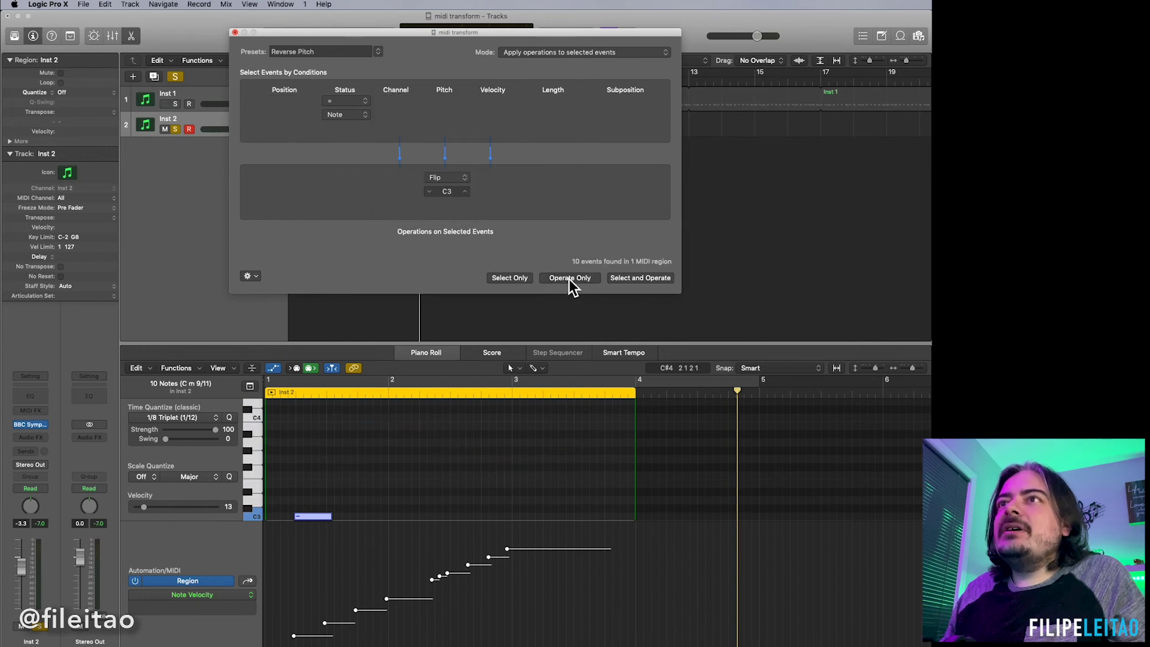
pyautogui.scroll(-5, 431, 479)
pyautogui.scroll(1, 431, 479)
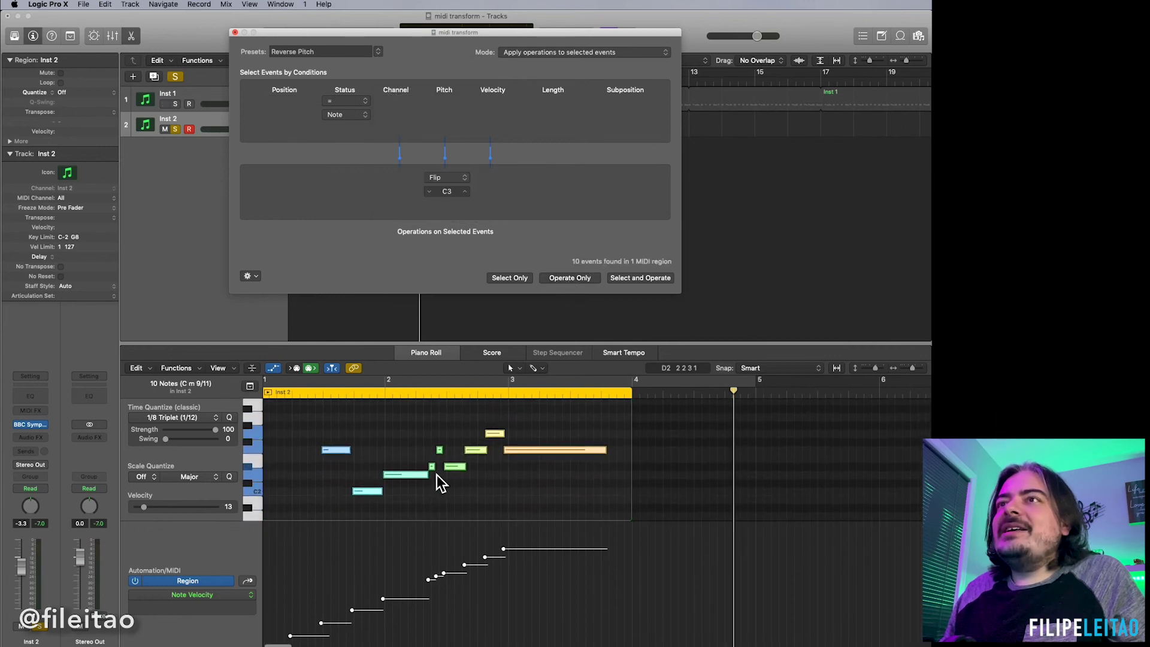
# Step: Hide the automation area and play the pitch-flipped melody from its first note in bar 1
pyautogui.press('super+Up')
pyautogui.press('a')
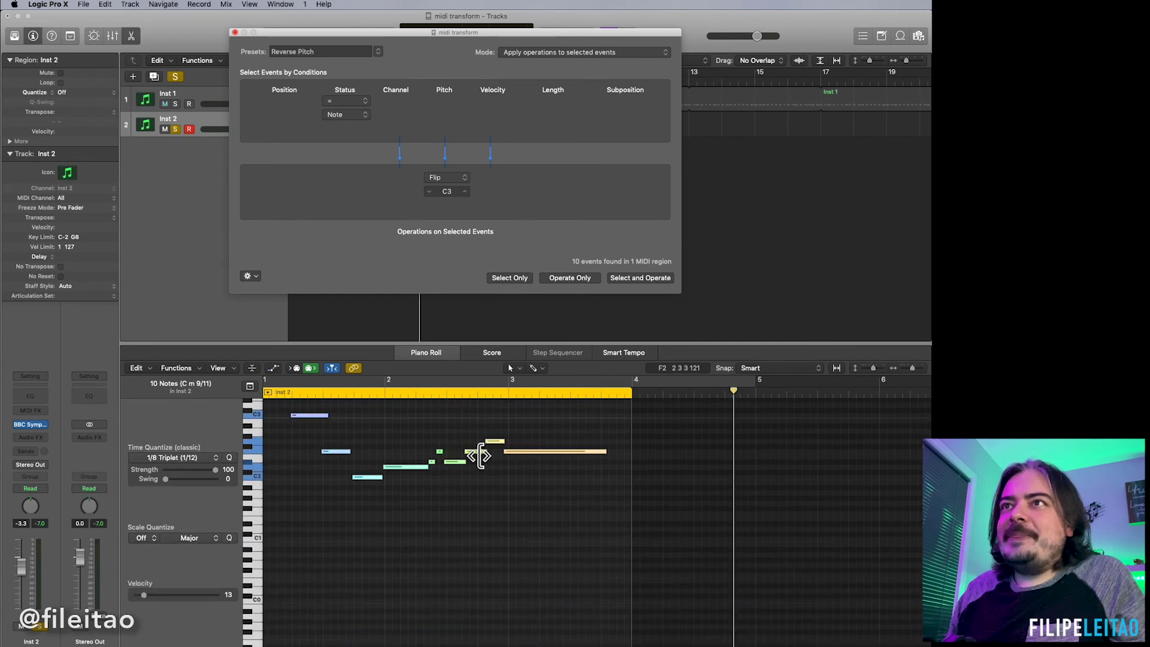
pyautogui.click(292, 394)
pyautogui.press('space')
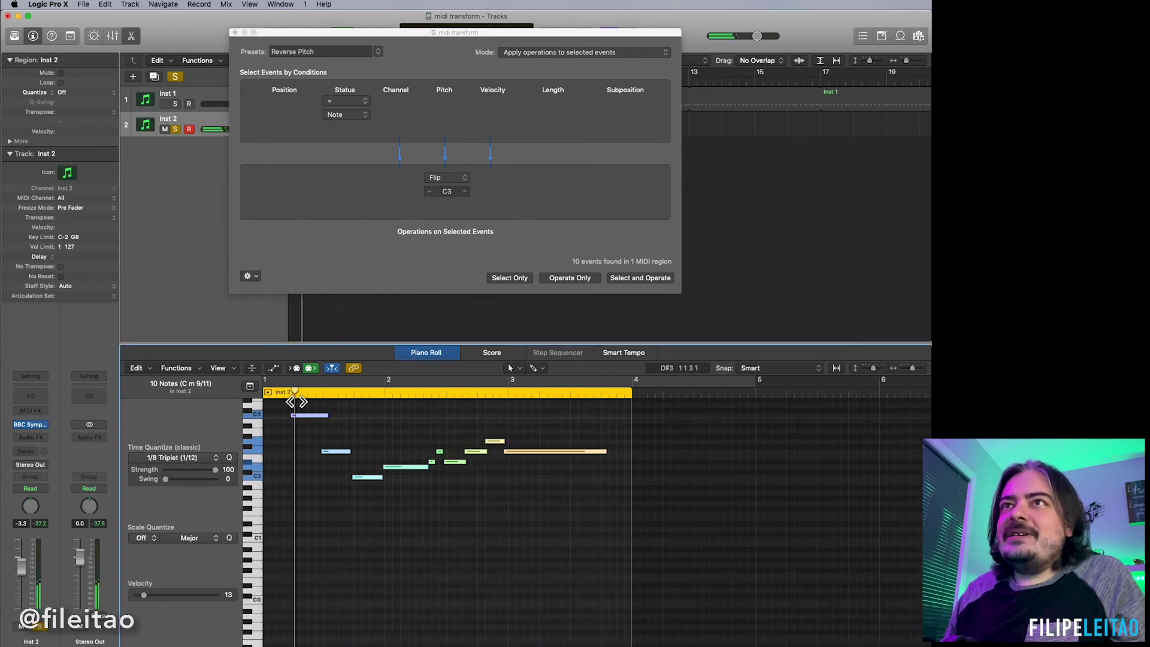
pyautogui.scroll(2, 432, 467)
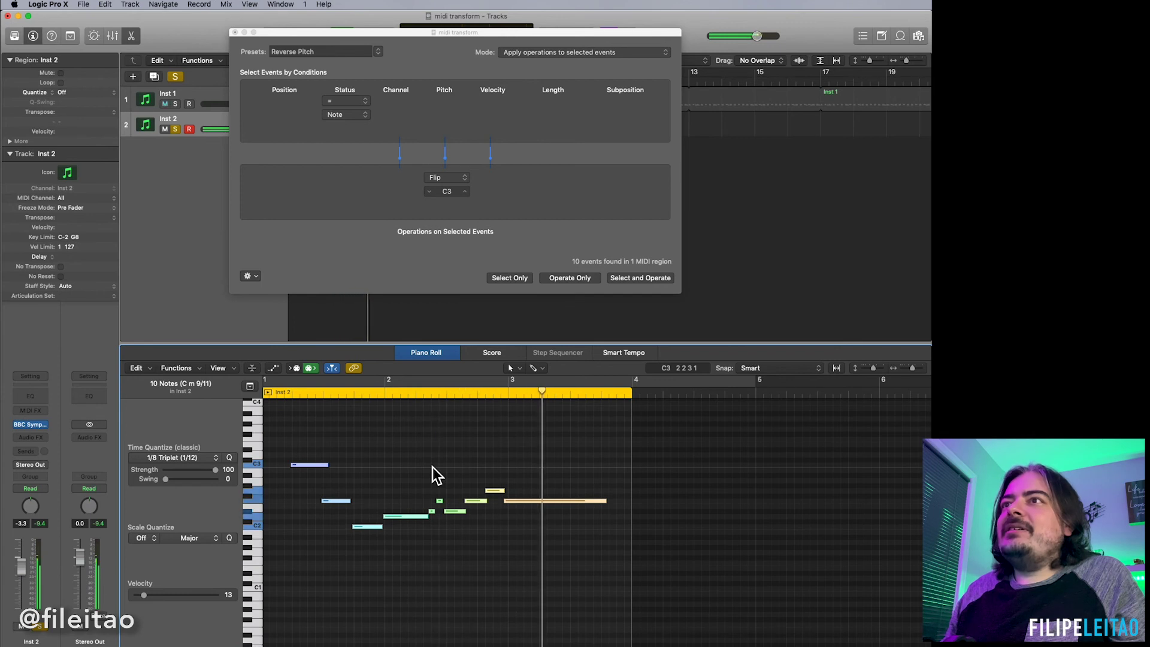
# Step: Undo the Reverse Pitch transform, play the original melody and select all its notes
pyautogui.press('space')
pyautogui.press('Return')
pyautogui.scroll(1, 415, 504)
pyautogui.scroll(1, 416, 500)
pyautogui.moveTo(552, 418); pyautogui.dragTo(297, 541)
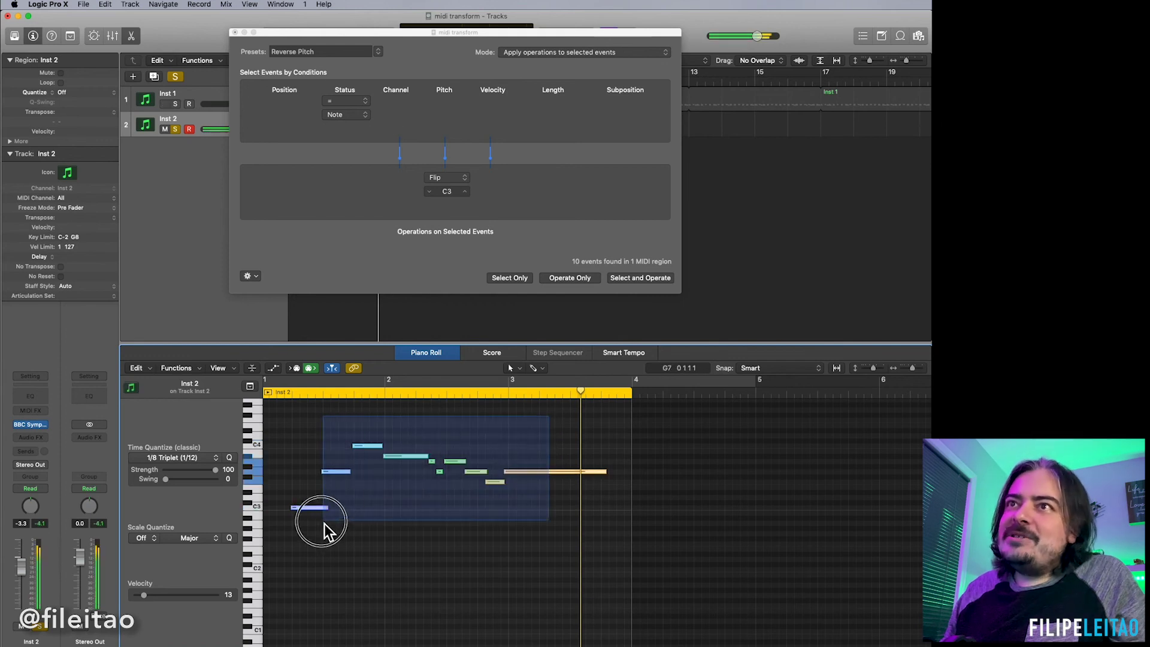
# Step: Try the Double Speed transform on all notes of the Inst 2 region, play it from bar 1 and undo it
pyautogui.click(382, 57)
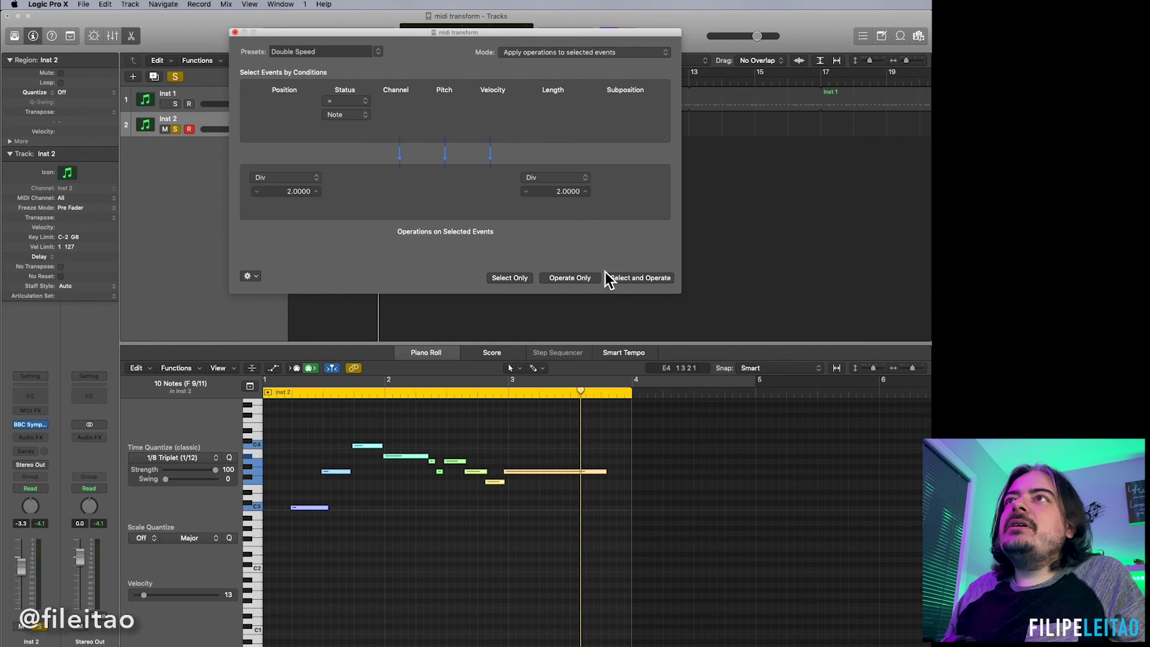
pyautogui.click(577, 280)
pyautogui.click(285, 391)
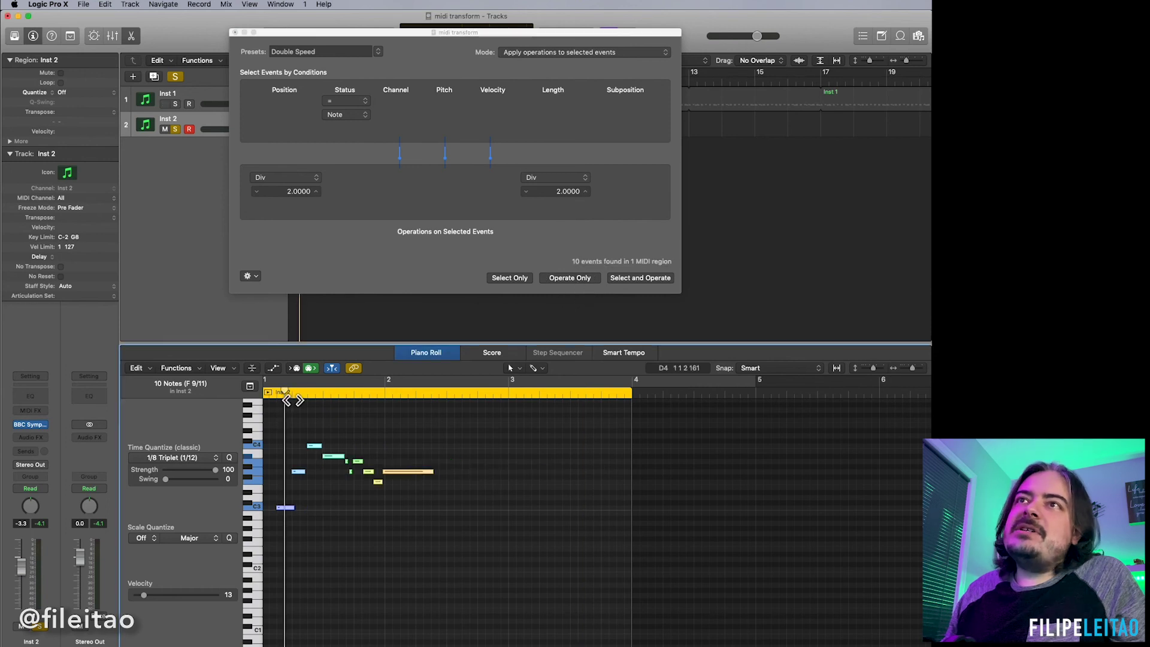
pyautogui.click(276, 394)
pyautogui.press('space')
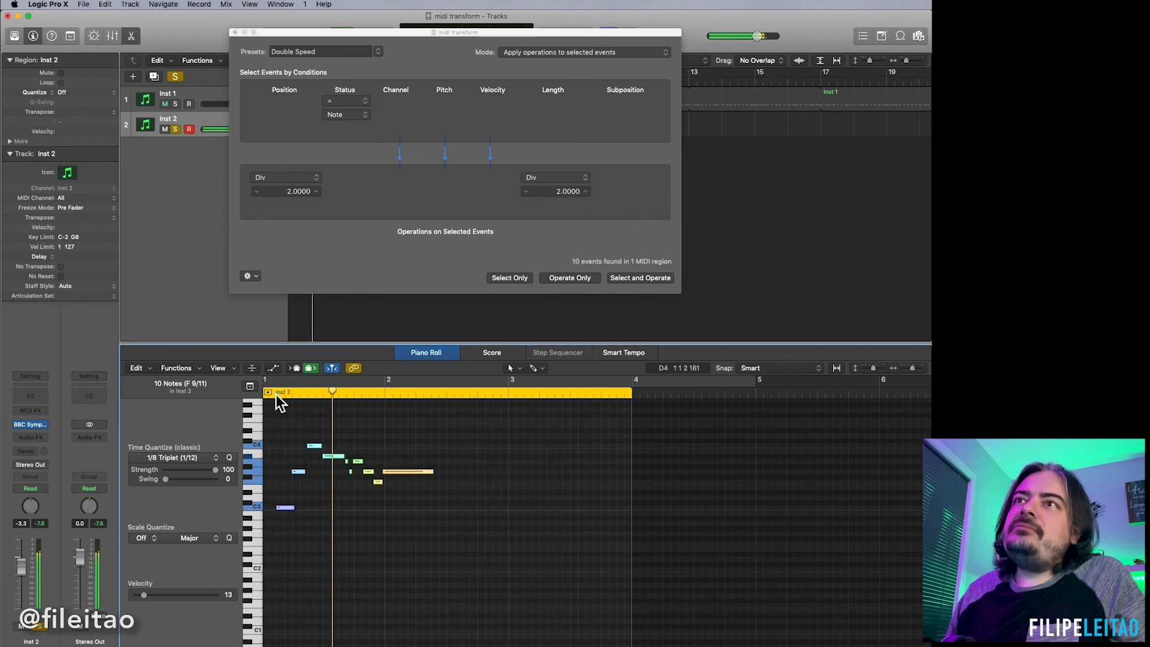
pyautogui.press('super+z')
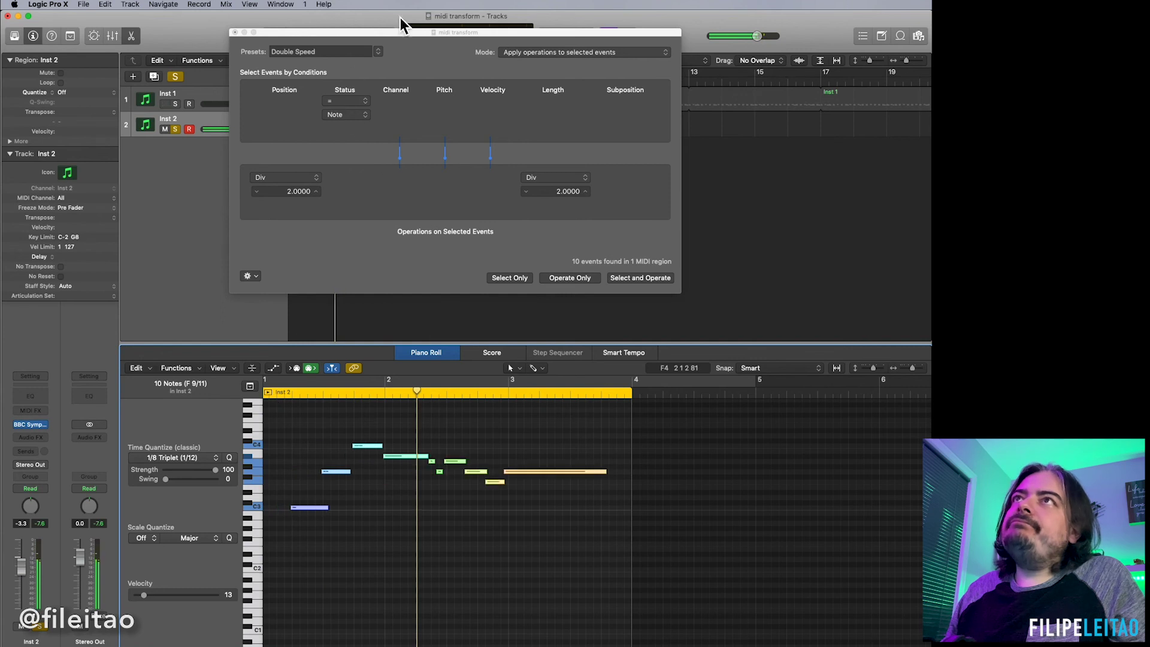
pyautogui.click(379, 52)
pyautogui.click(527, 232)
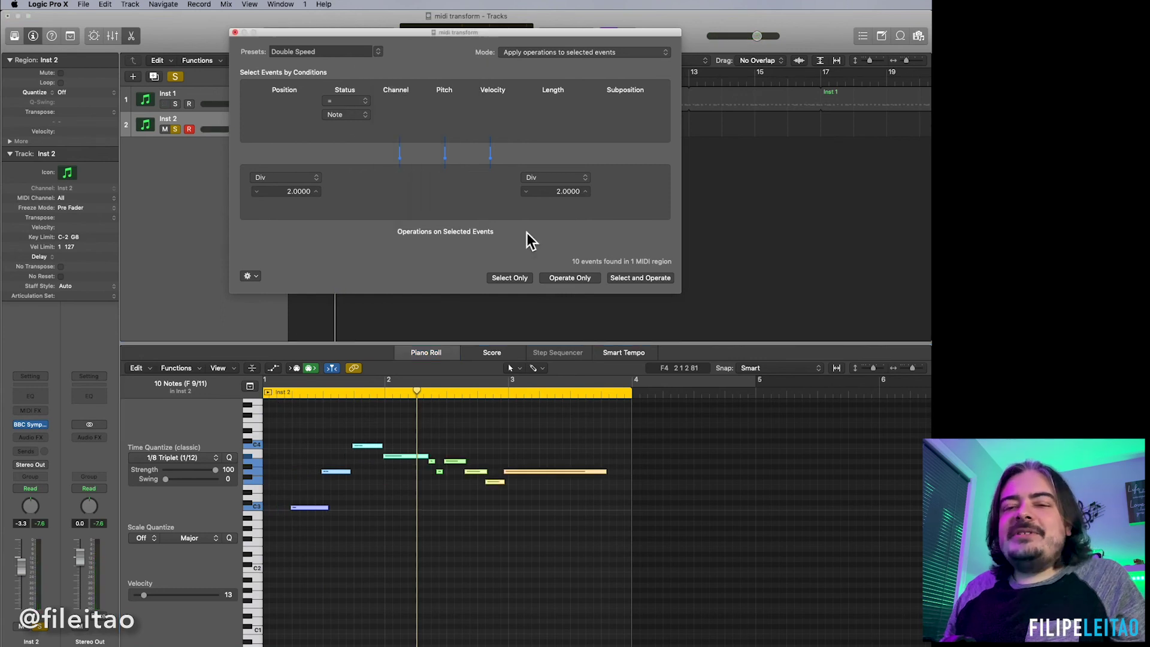